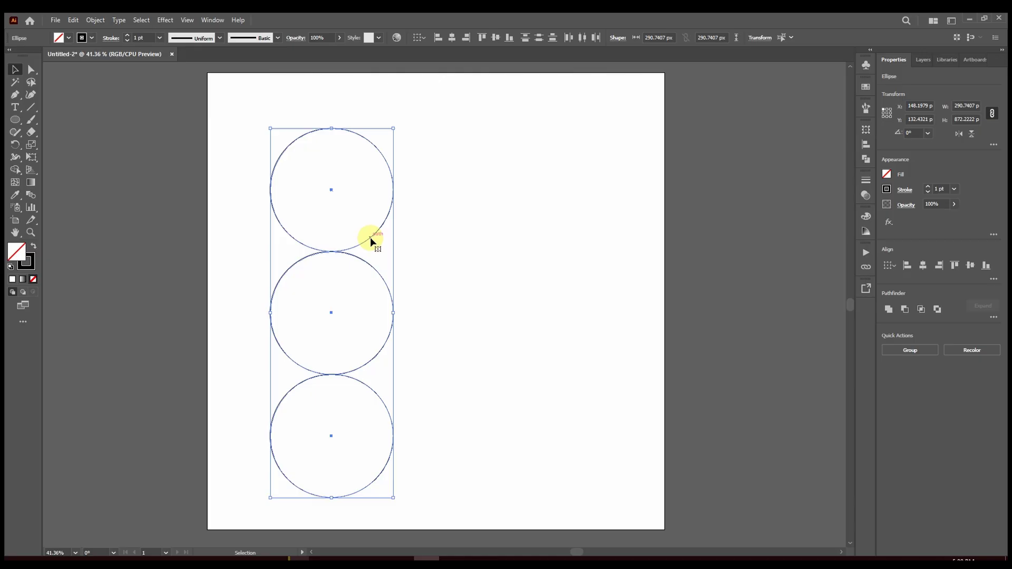
Step: Distribute the three stacked circles vertically at 0 px spacing, using the top circle as the key object
click(994, 279)
click(885, 370)
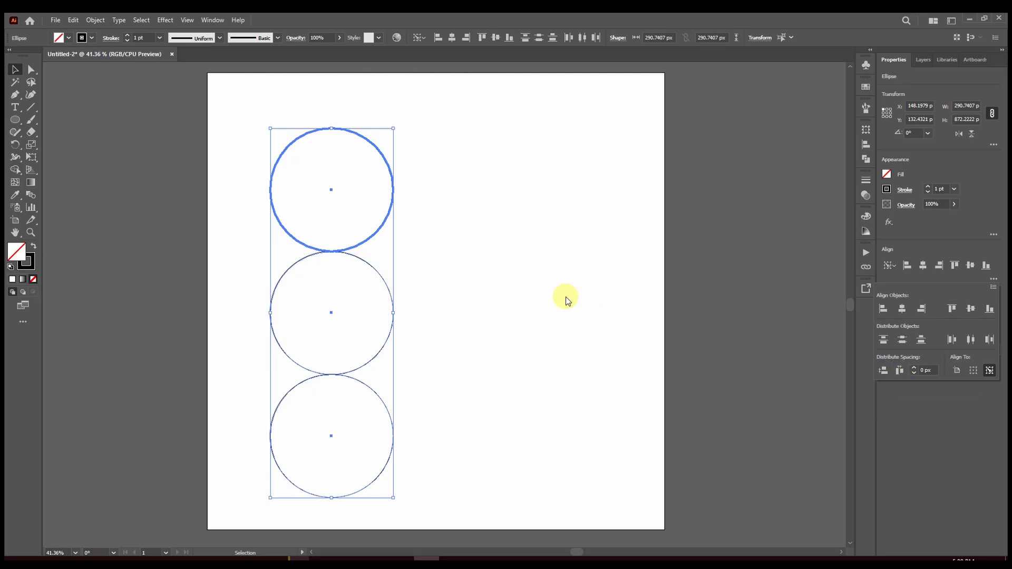
key(Escape)
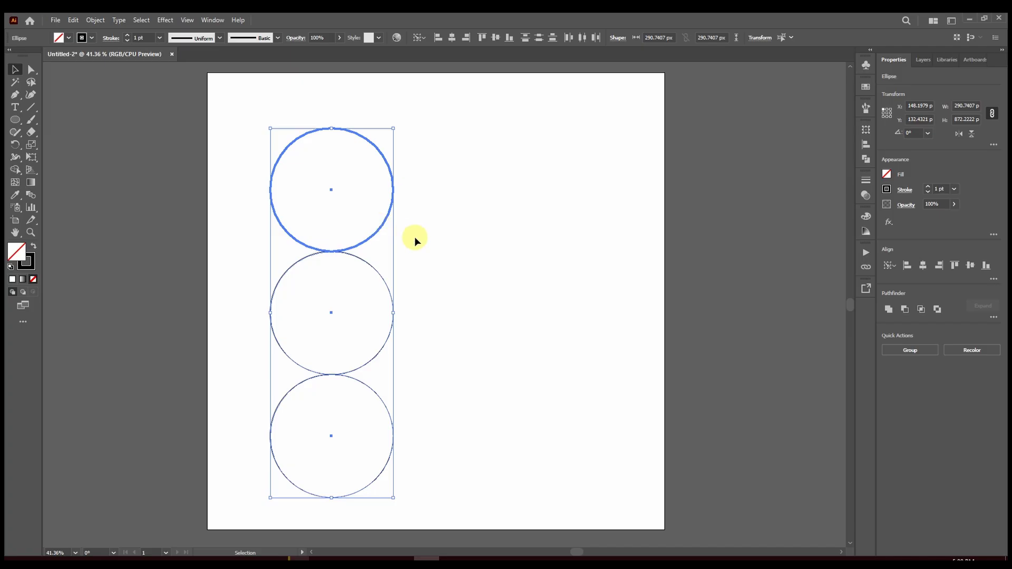
Step: Group the three stacked circles and place a duplicate of the group to their right
click(414, 237)
click(381, 227)
key(a)
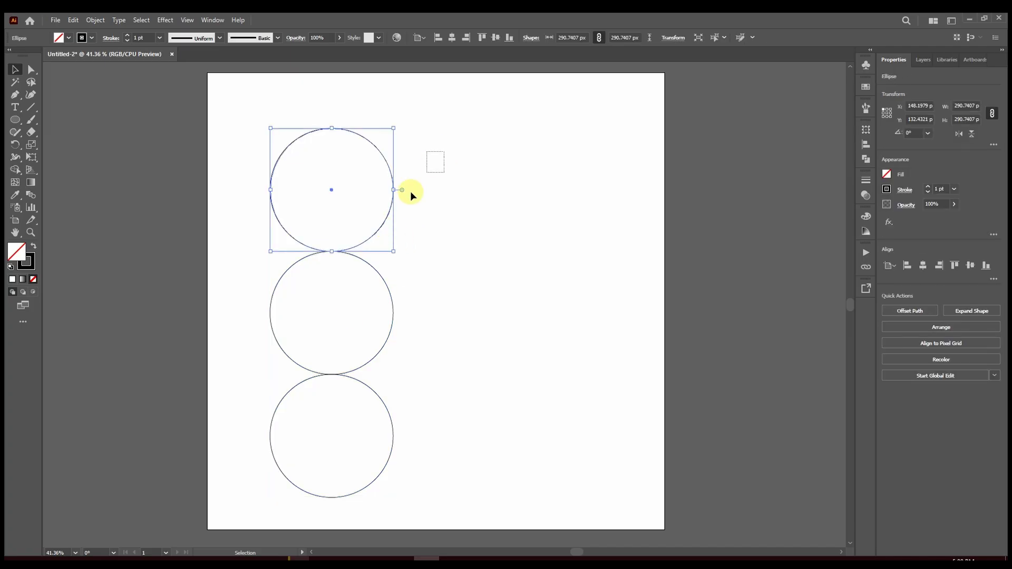
drag(443, 151, 334, 458)
key(ctrl+g)
key(v)
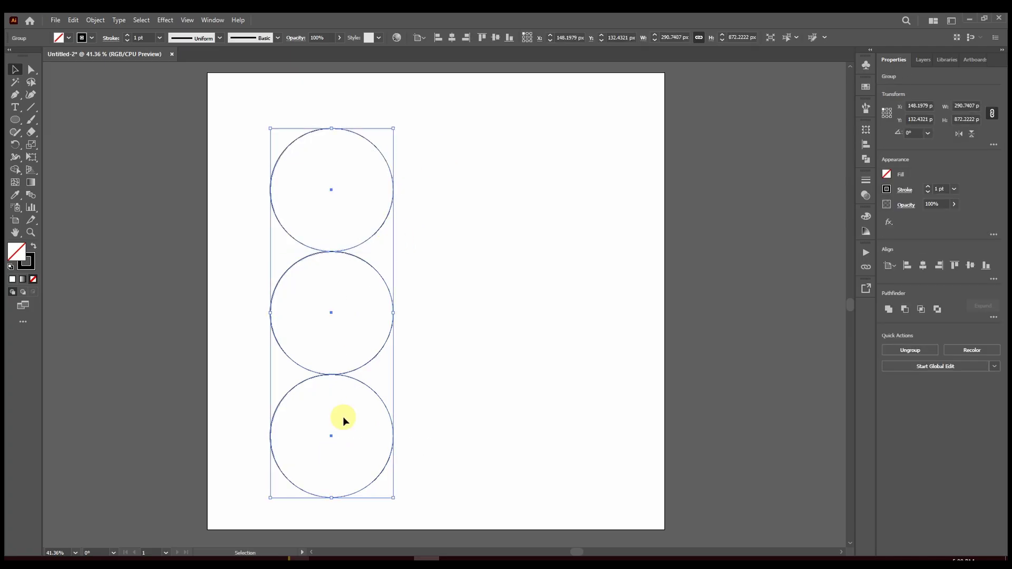
drag(376, 234, 552, 232)
Step: Distribute the two circle columns horizontally at 0 px spacing with the left column as key object, and align their vertical centers
drag(629, 157, 314, 401)
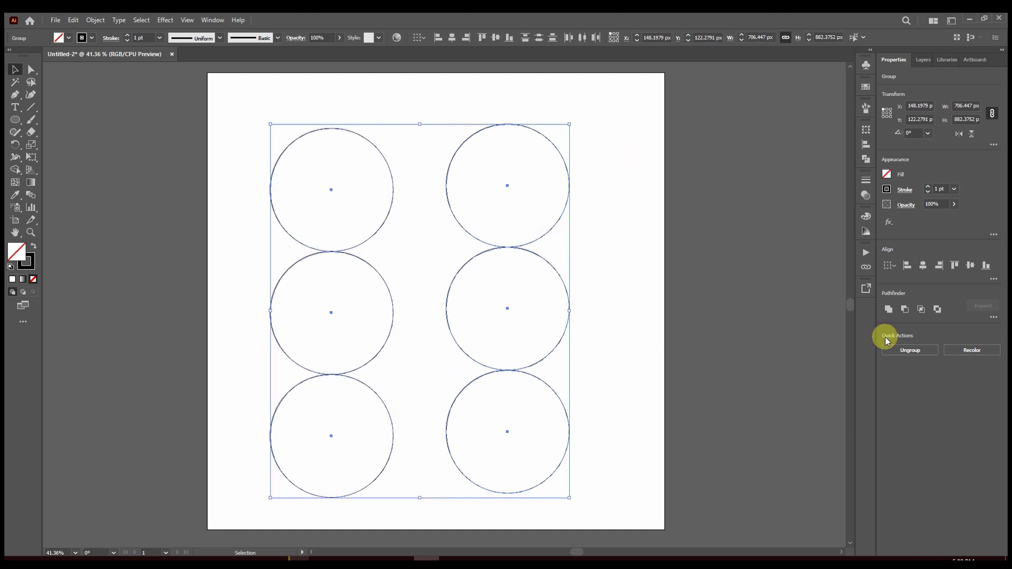
click(992, 278)
click(970, 267)
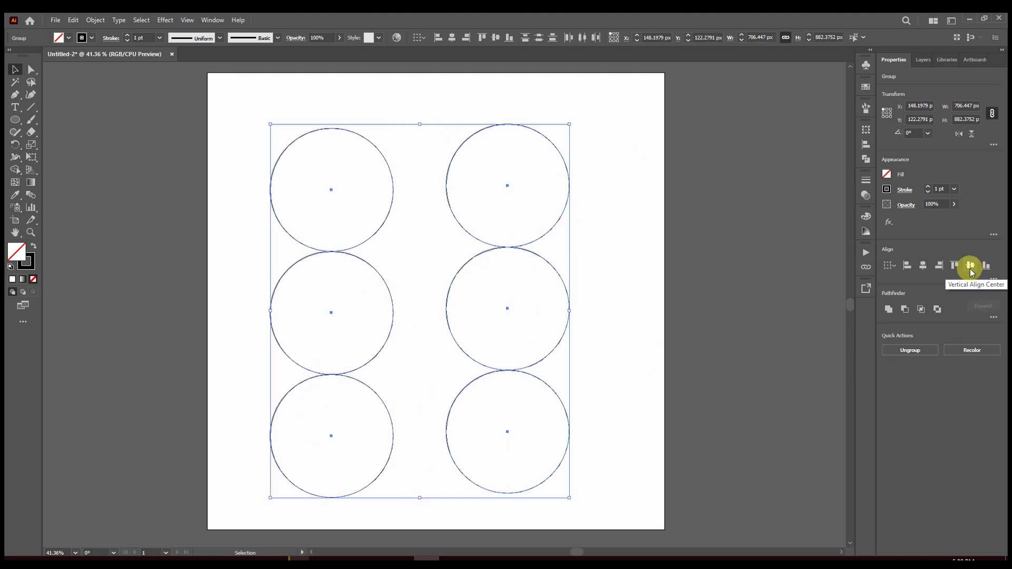
click(993, 280)
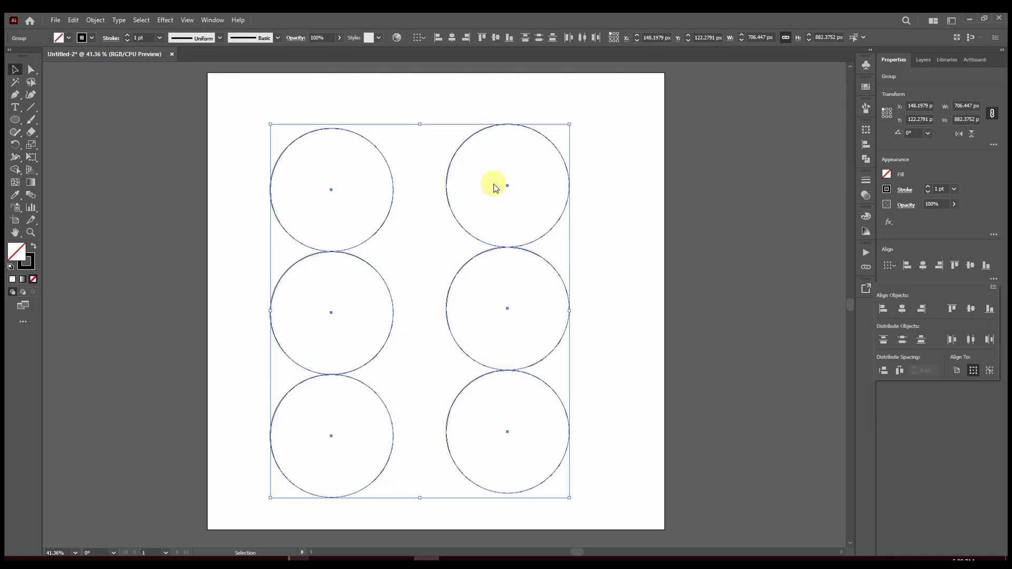
click(354, 137)
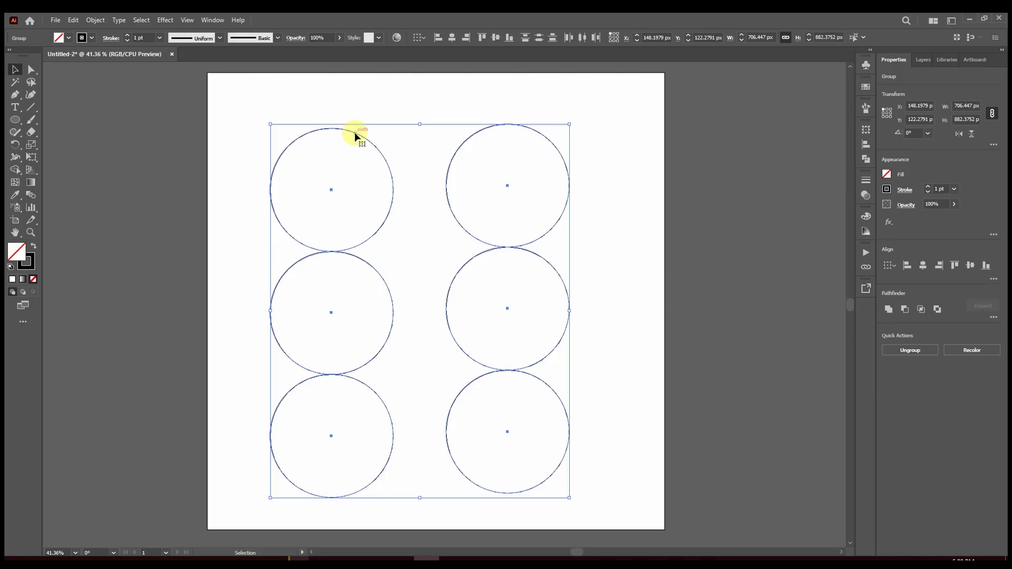
click(359, 138)
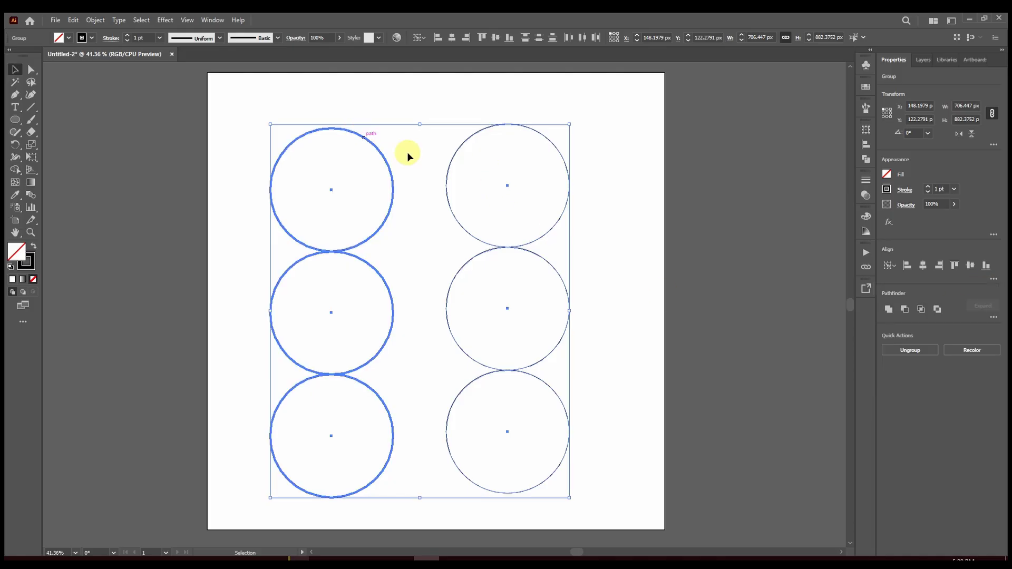
click(995, 280)
click(900, 370)
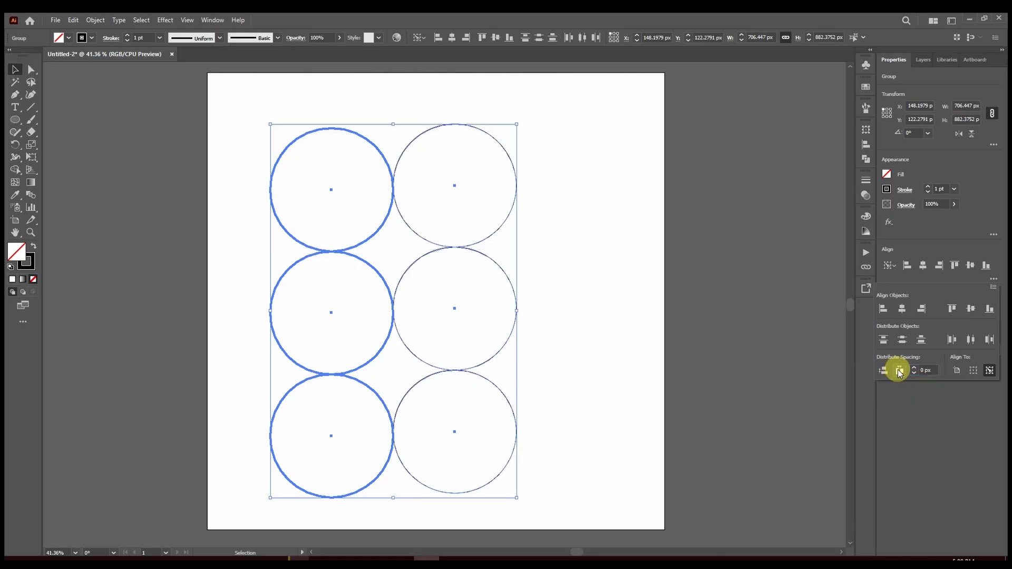
click(972, 266)
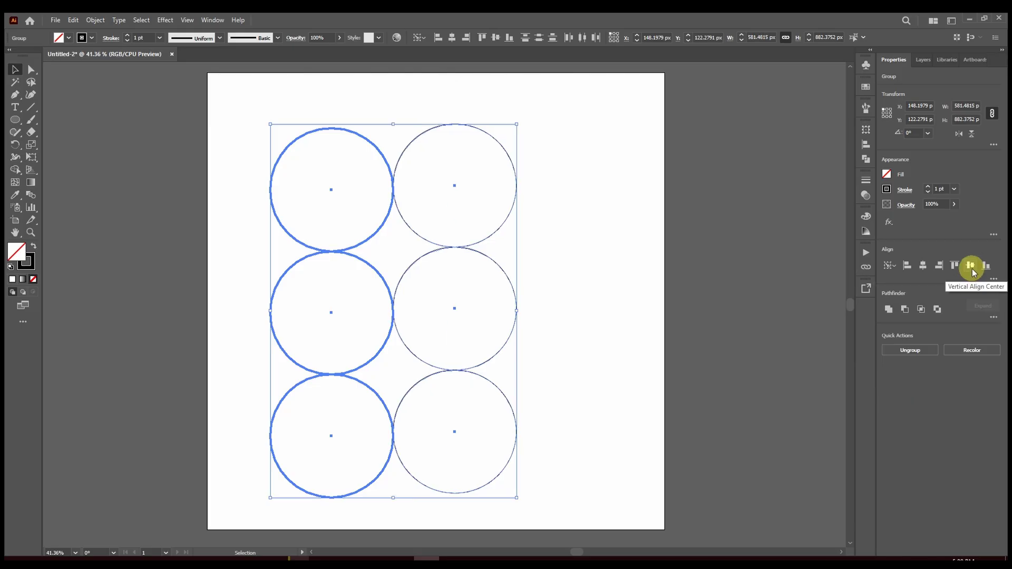
click(972, 269)
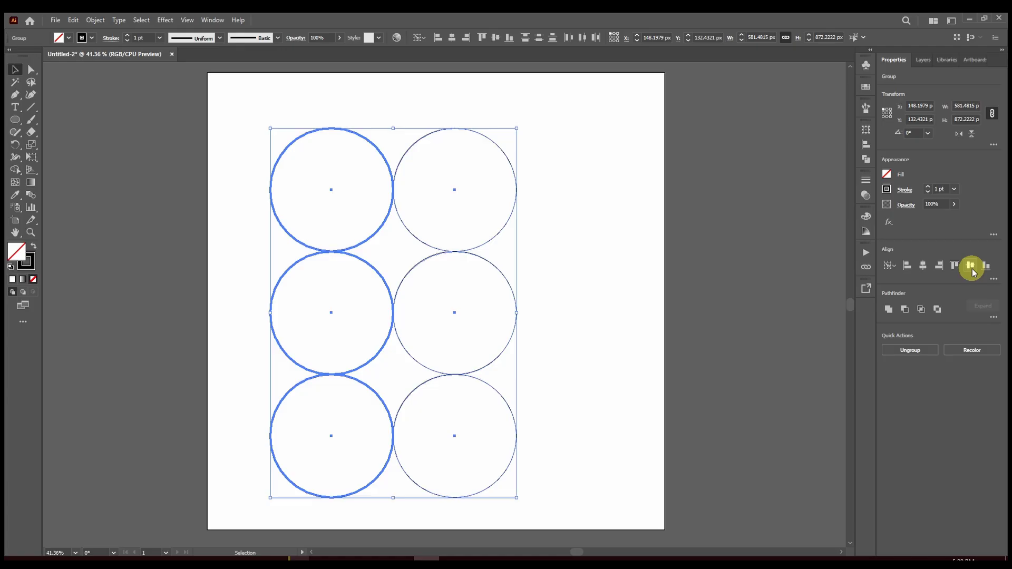
Step: With Shape Builder, remove the outer arcs of the four corner circles and the inner arcs between the middle circles, leaving an ogee outline
click(562, 327)
drag(543, 135, 235, 521)
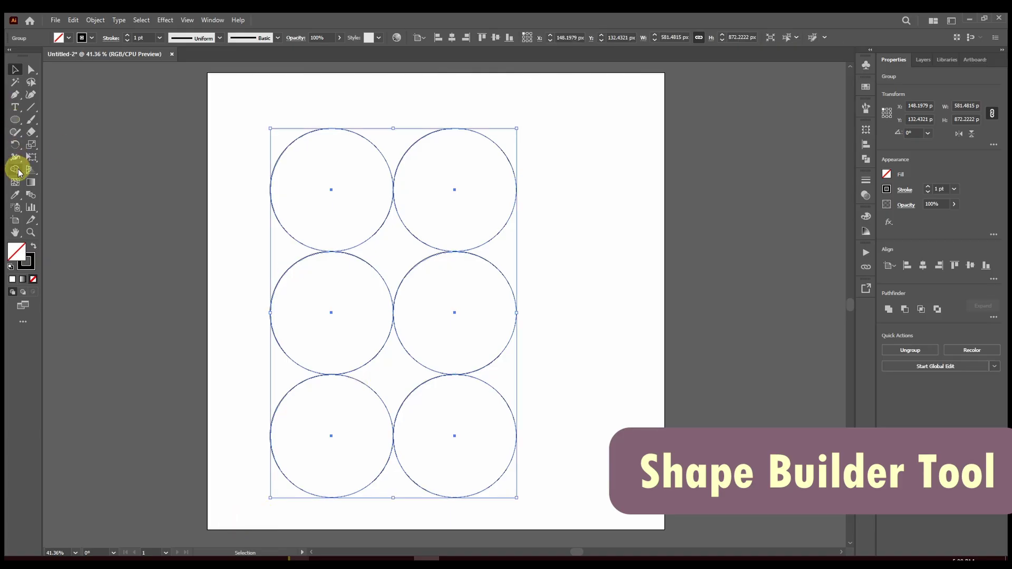
drag(18, 172, 60, 172)
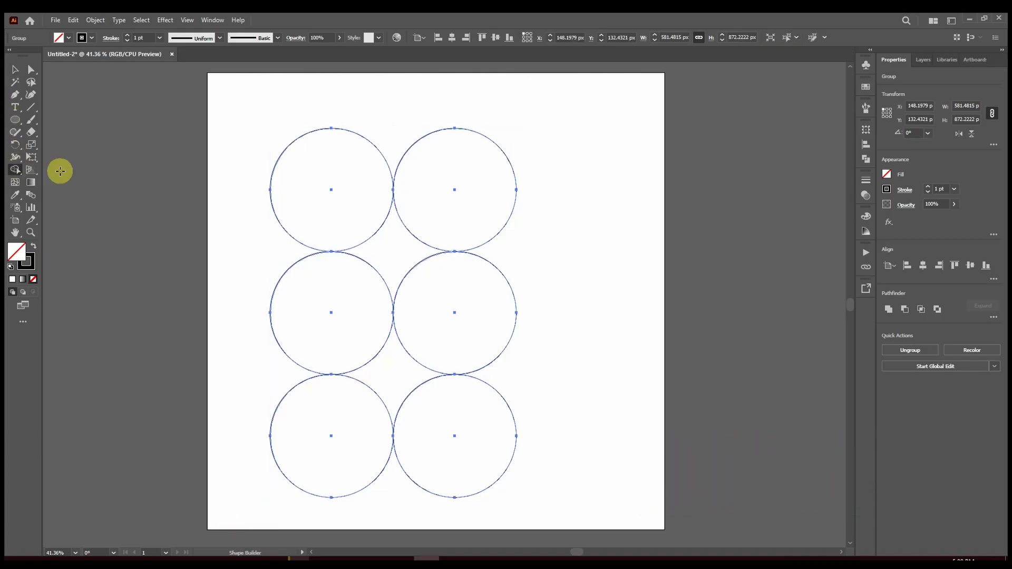
alt+click(470, 129)
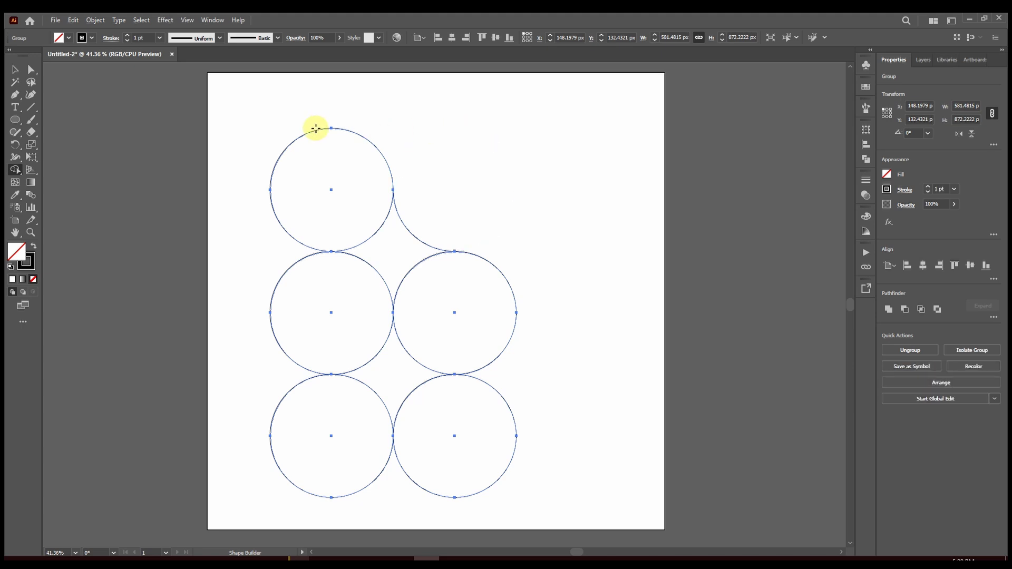
alt+click(313, 131)
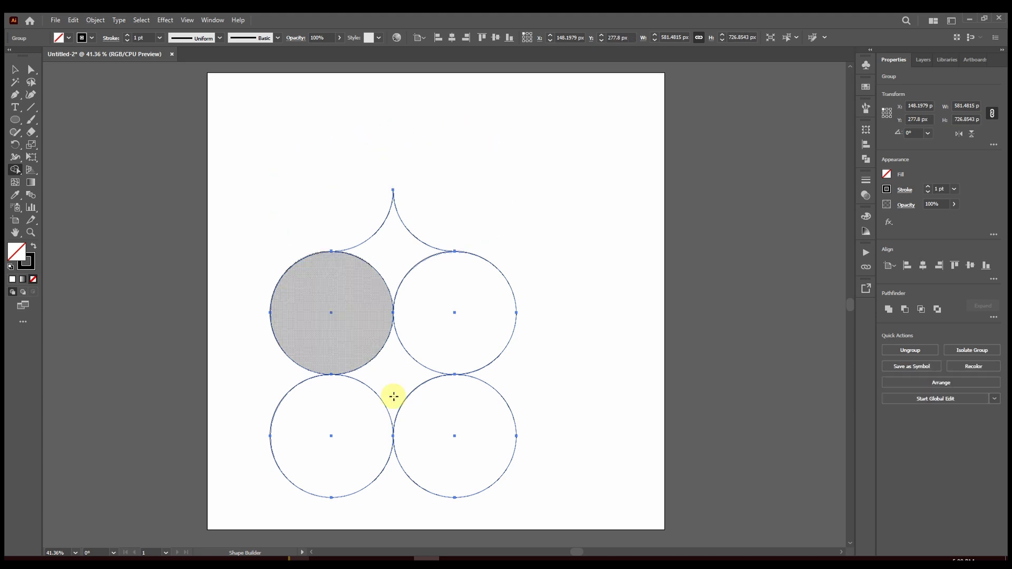
alt+click(356, 493)
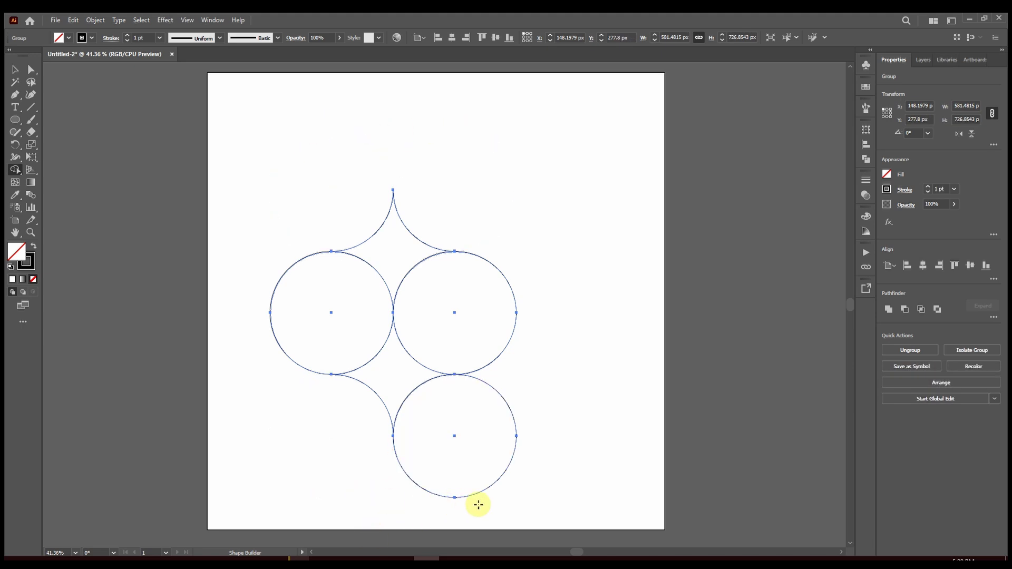
alt+click(495, 485)
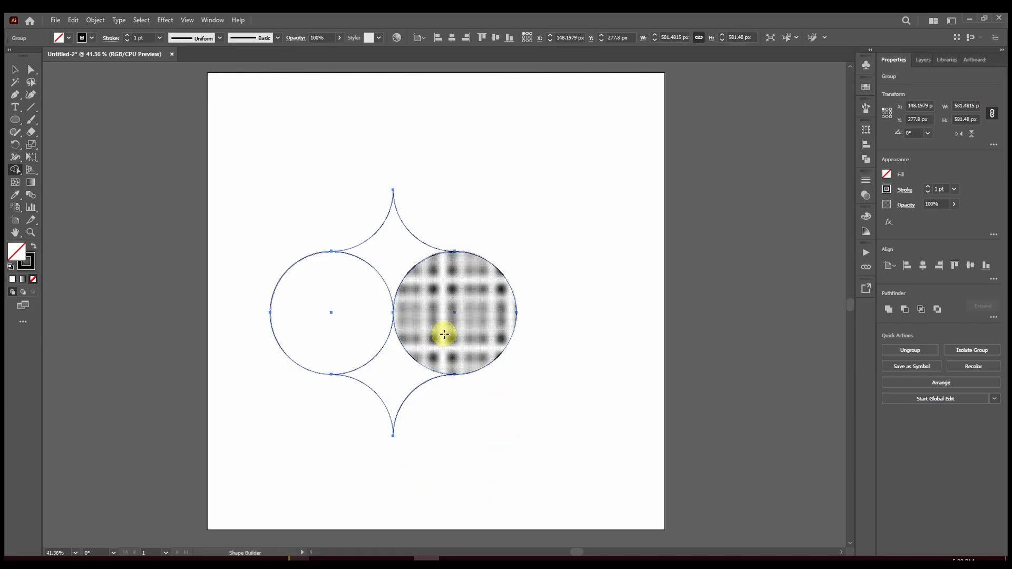
alt+click(403, 278)
alt+click(386, 281)
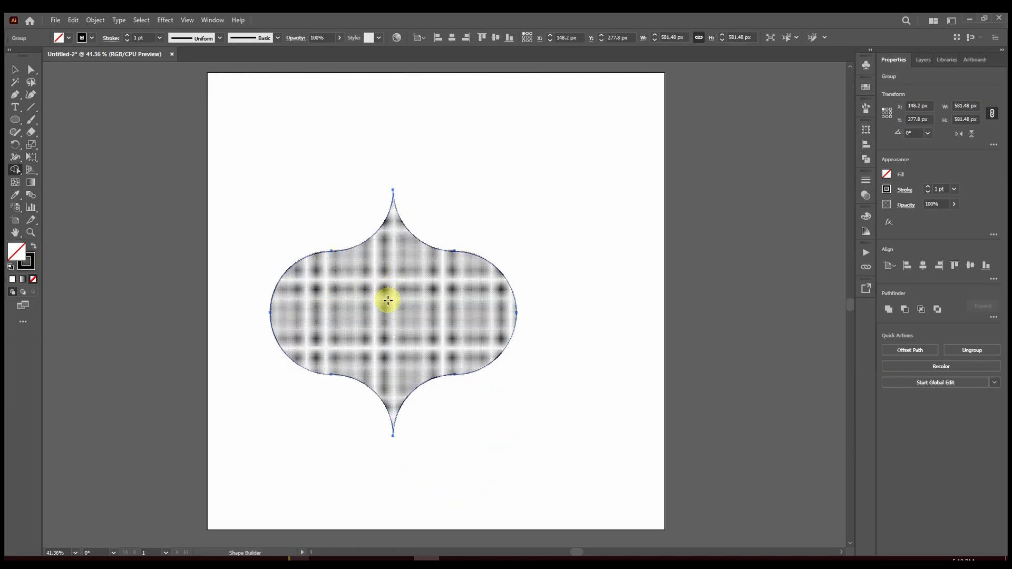
Step: Scale the ogee proportionally to a width of 1080 px and center it horizontally and vertically on the artboard
click(14, 78)
drag(513, 165, 222, 468)
click(962, 104)
text(108)
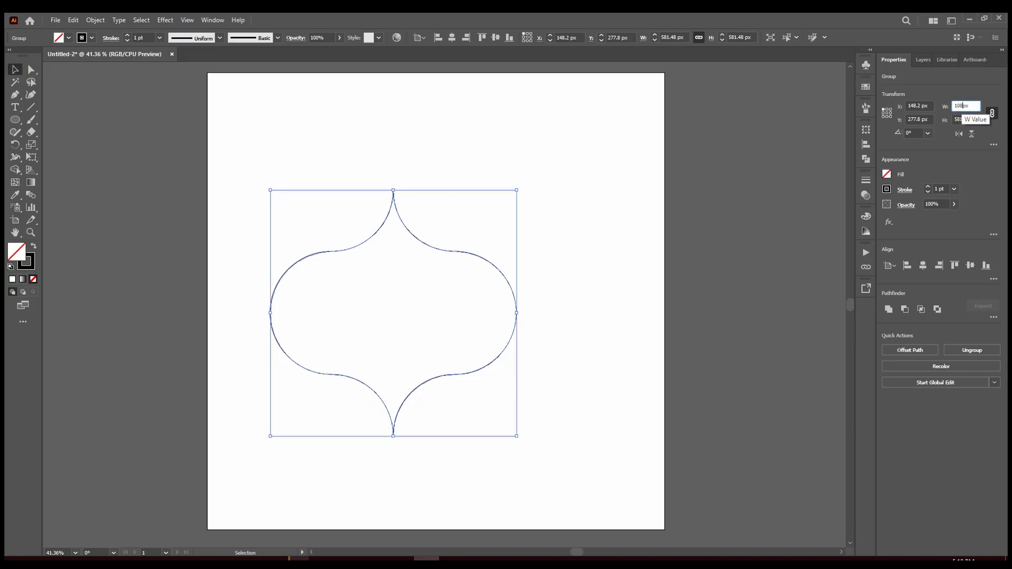
text(0)
key(Return)
click(452, 38)
click(496, 38)
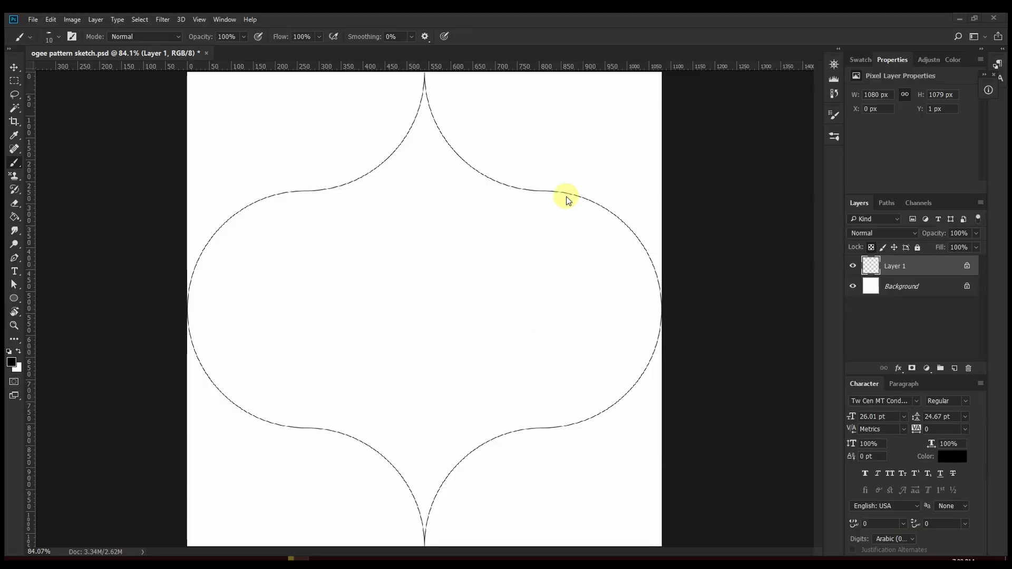
Step: In Photoshop, add a new layer above the ogee outline and brush a straight vertical line down its center
click(955, 369)
click(425, 79)
shift+click(424, 527)
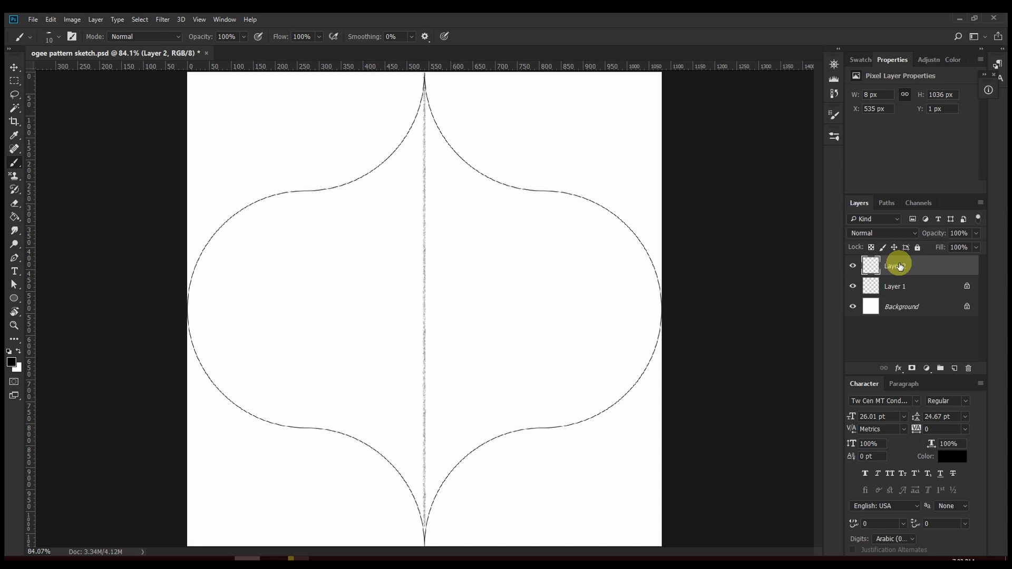
Step: Sketch a large round guide in the ogee's middle and a curling stem rising from near its lower tip into the right half
drag(398, 327, 498, 248)
mouse_move(477, 205)
mouse_down()
mouse_move(406, 360)
mouse_move(338, 303)
mouse_up()
drag(446, 353, 460, 354)
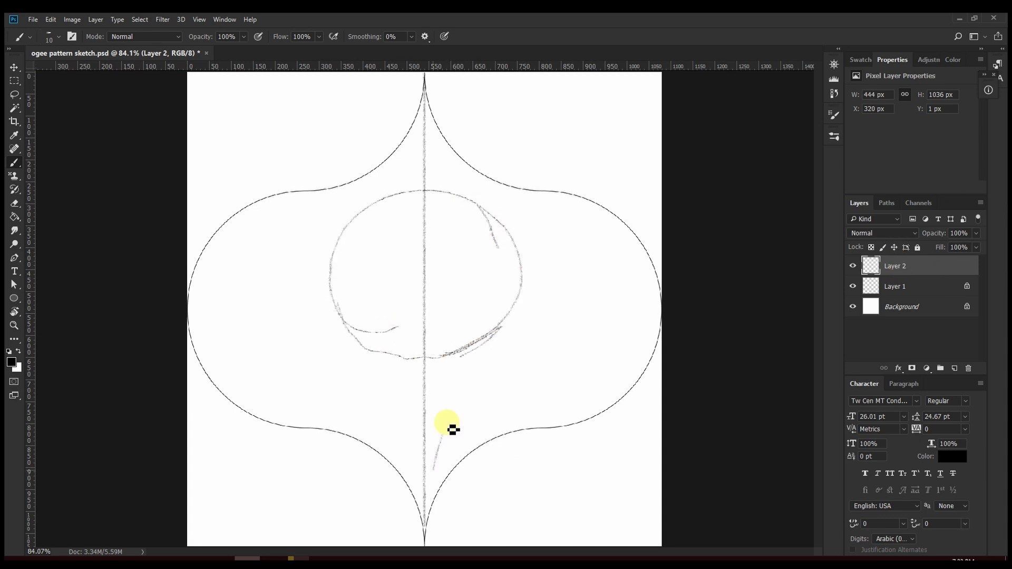
drag(447, 423, 592, 283)
Step: Sketch a flower inside the round guide, with a circular center, a petal on the center line and wedge petals around the right half
mouse_move(432, 259)
mouse_down()
mouse_move(432, 304)
mouse_move(437, 266)
mouse_move(416, 294)
mouse_move(411, 286)
mouse_move(446, 302)
mouse_move(445, 214)
mouse_move(429, 253)
mouse_move(448, 218)
mouse_move(417, 230)
mouse_move(438, 209)
mouse_up()
mouse_move(422, 251)
mouse_down()
mouse_move(457, 264)
mouse_move(461, 227)
mouse_up()
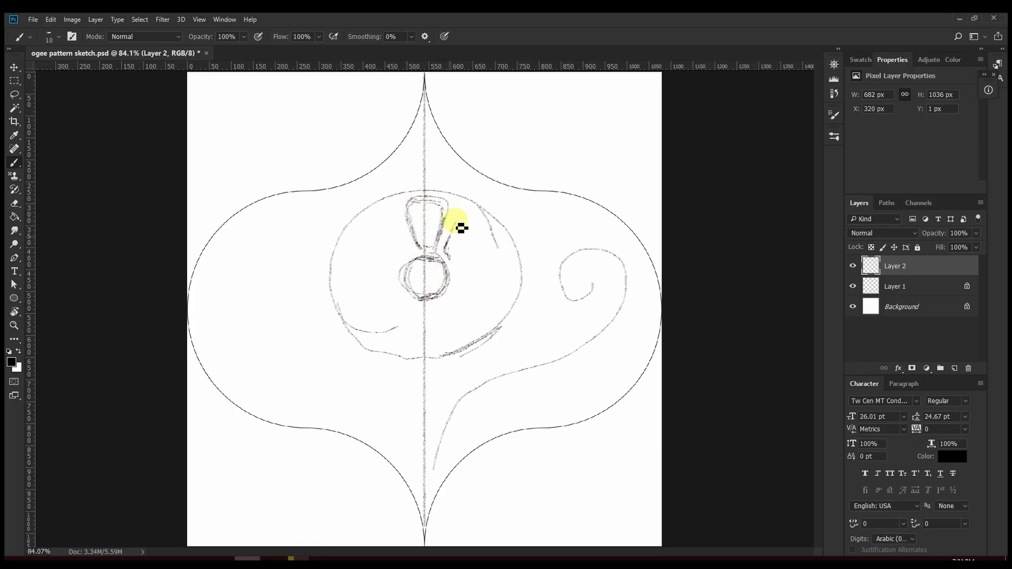
mouse_move(462, 262)
mouse_down()
mouse_move(503, 259)
mouse_move(468, 285)
mouse_move(515, 274)
mouse_move(461, 297)
mouse_move(483, 341)
mouse_up()
drag(429, 308, 449, 338)
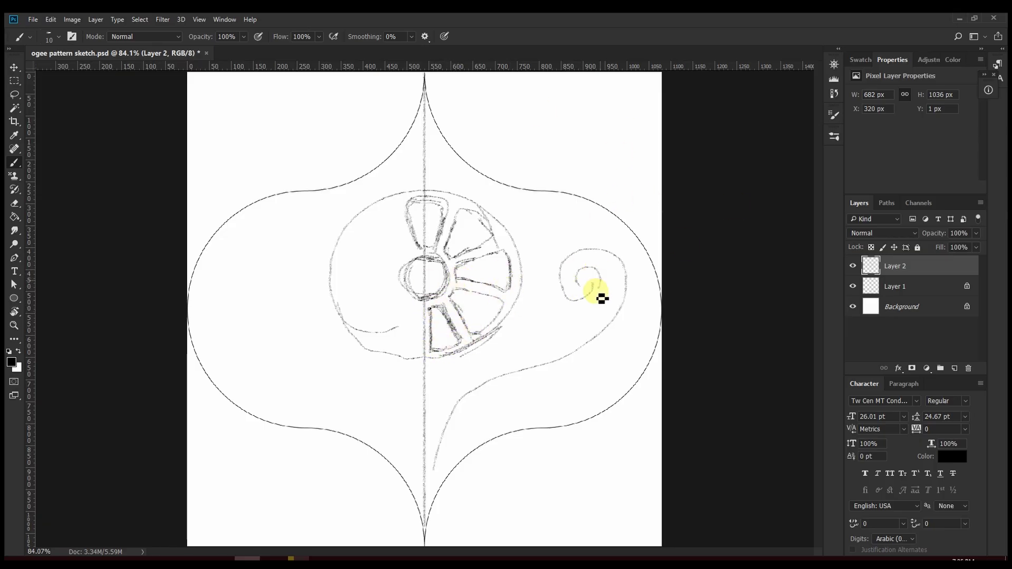
Step: Thicken the curling stem by drawing a parallel second outline from the spiral down to its base
mouse_move(586, 302)
mouse_down()
mouse_move(592, 254)
mouse_move(614, 256)
mouse_move(628, 280)
mouse_up()
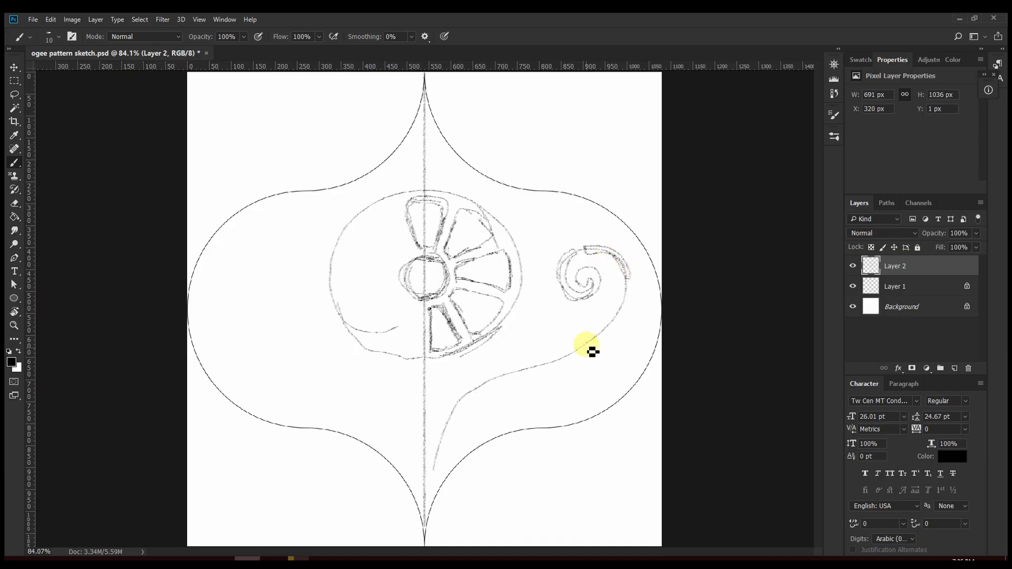
drag(574, 361, 632, 299)
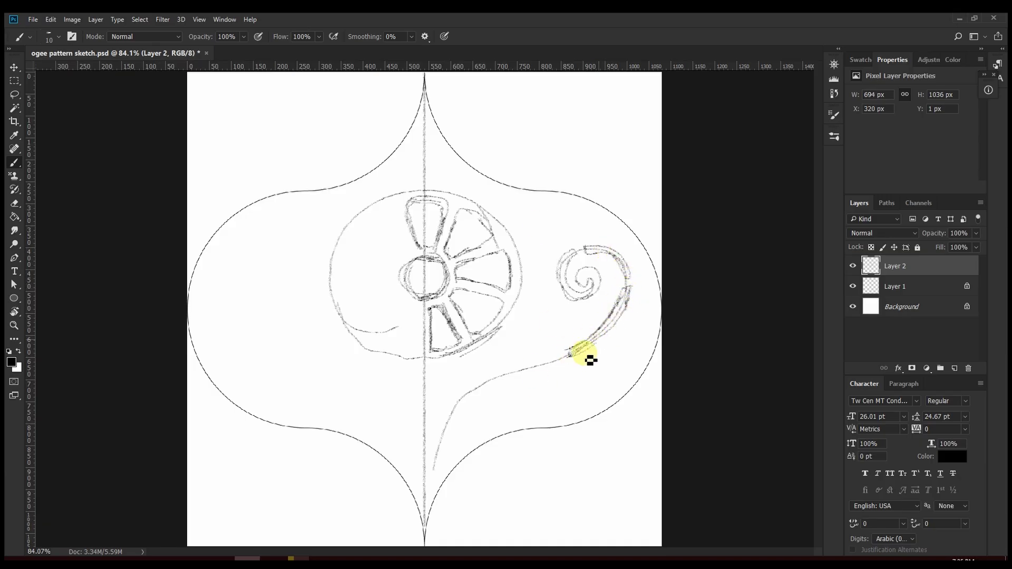
mouse_move(552, 371)
mouse_down()
mouse_move(488, 385)
mouse_move(436, 472)
mouse_move(543, 369)
mouse_up()
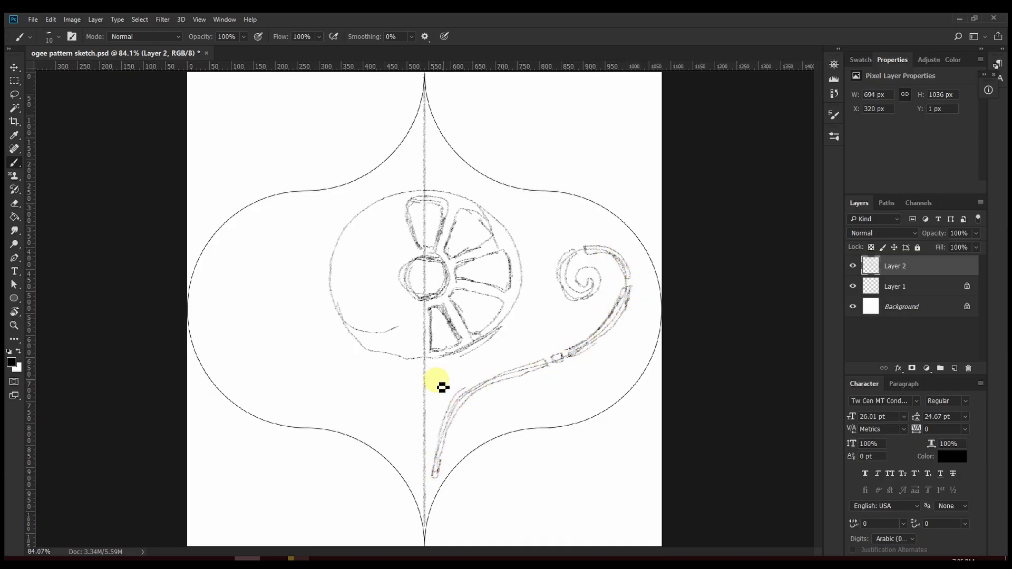
Step: Sketch small leaf shapes along both sides of the curling stem and around its spiral
mouse_move(441, 387)
mouse_down()
mouse_move(415, 399)
mouse_move(439, 397)
mouse_move(460, 436)
mouse_up()
mouse_move(530, 406)
mouse_down()
mouse_move(519, 367)
mouse_move(599, 326)
mouse_up()
mouse_move(584, 373)
mouse_down()
mouse_move(636, 359)
mouse_move(656, 287)
mouse_move(622, 237)
mouse_move(560, 264)
mouse_up()
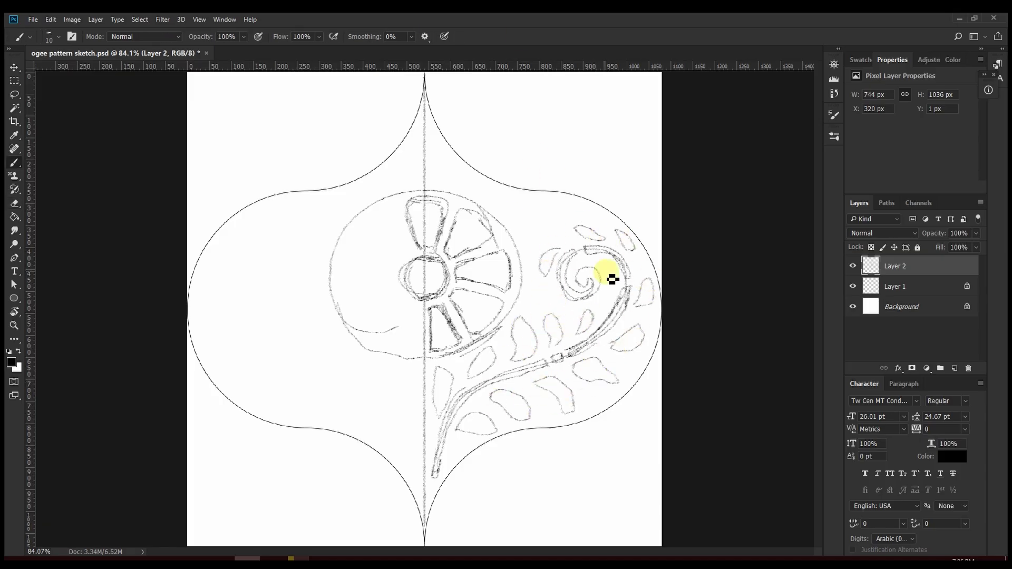
Step: Erase the round guide around the flower and the center line just above the petals, and return to the Brush tool
key(e)
mouse_move(441, 188)
mouse_down()
mouse_move(526, 253)
mouse_move(395, 357)
mouse_move(424, 171)
mouse_up()
key(b)
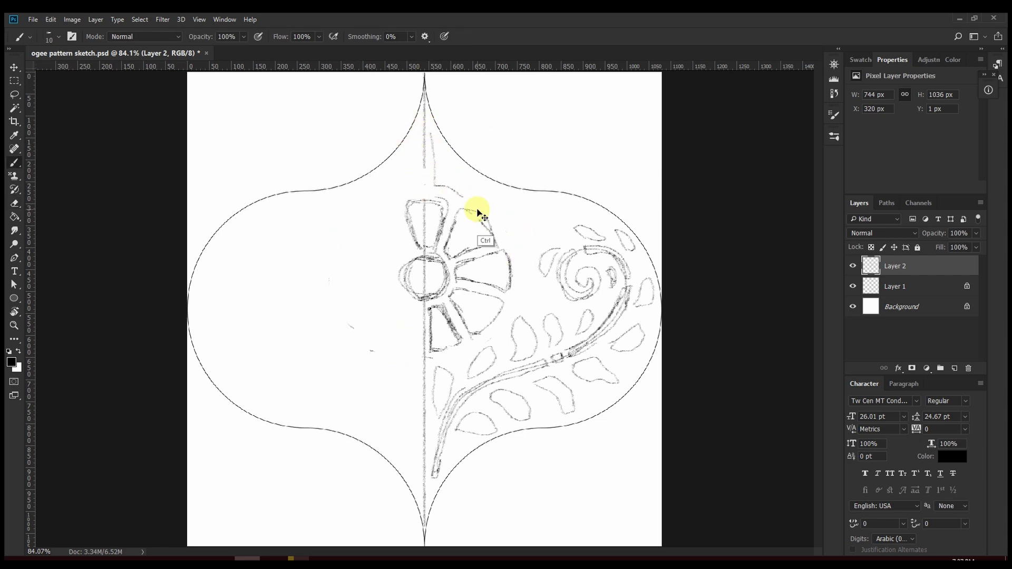
Step: Undo the last trial stroke and sketch a smaller curled stem with leaves above the flower's right half
key(ctrl+z)
mouse_move(526, 250)
mouse_down()
mouse_move(441, 161)
mouse_move(503, 199)
mouse_move(524, 267)
mouse_move(525, 228)
mouse_move(556, 208)
mouse_up()
mouse_move(429, 179)
mouse_down()
mouse_move(481, 176)
mouse_move(475, 193)
mouse_move(496, 213)
mouse_move(474, 187)
mouse_move(454, 227)
mouse_move(442, 158)
mouse_up()
key(e)
key(b)
drag(433, 172, 433, 150)
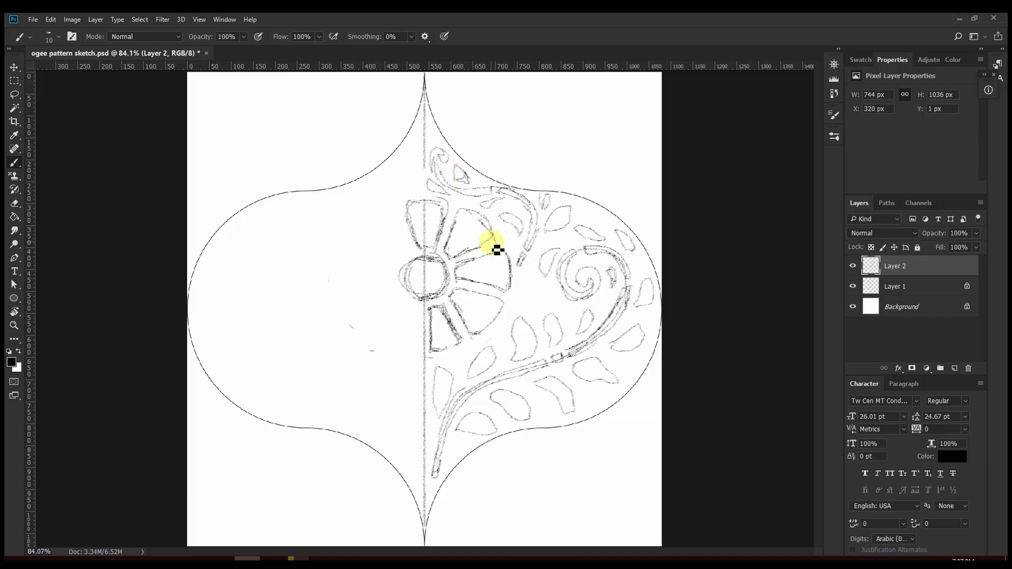
Step: Duplicate Layer 2, flip the copy horizontally and move it onto the left half so it mirrors the sketch about the center line
right_click(906, 267)
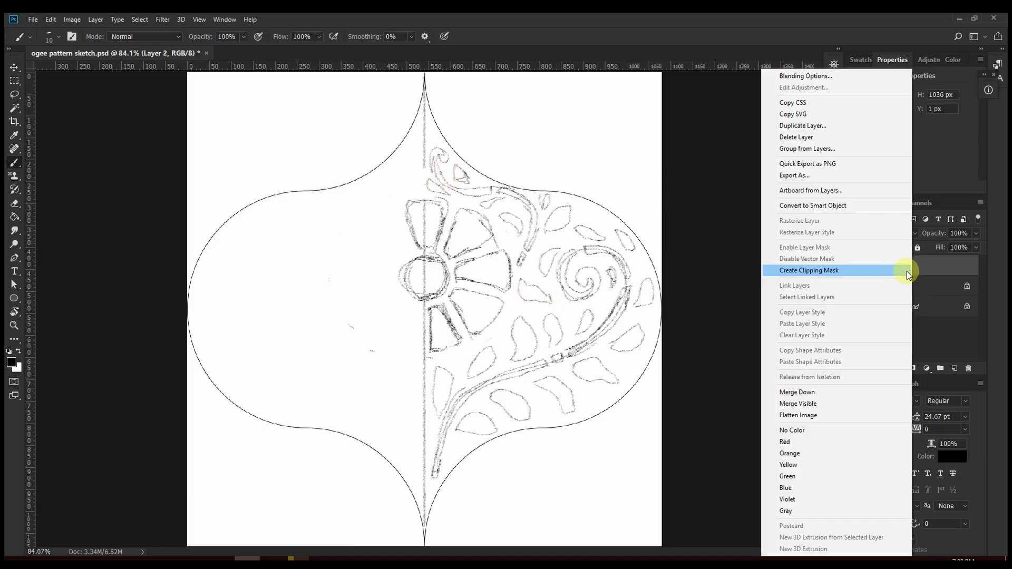
click(820, 126)
key(Return)
key(ctrl+t)
right_click(648, 295)
click(681, 464)
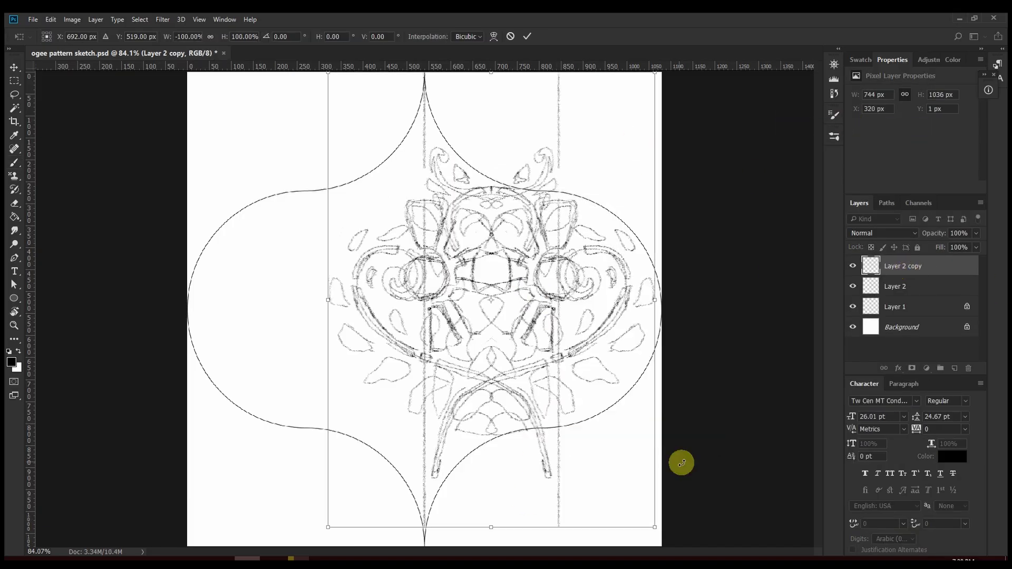
drag(551, 285, 416, 283)
key(Return)
Step: Merge Layer 2 and Layer 2 copy into one layer, and sketch a leaf on the center line near the top tip
shift+click(907, 286)
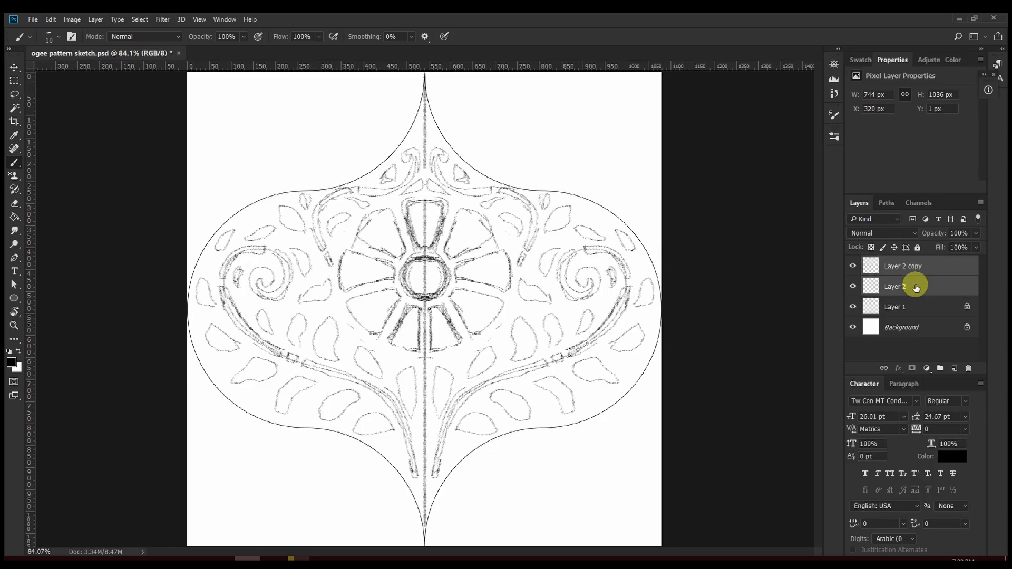
right_click(897, 264)
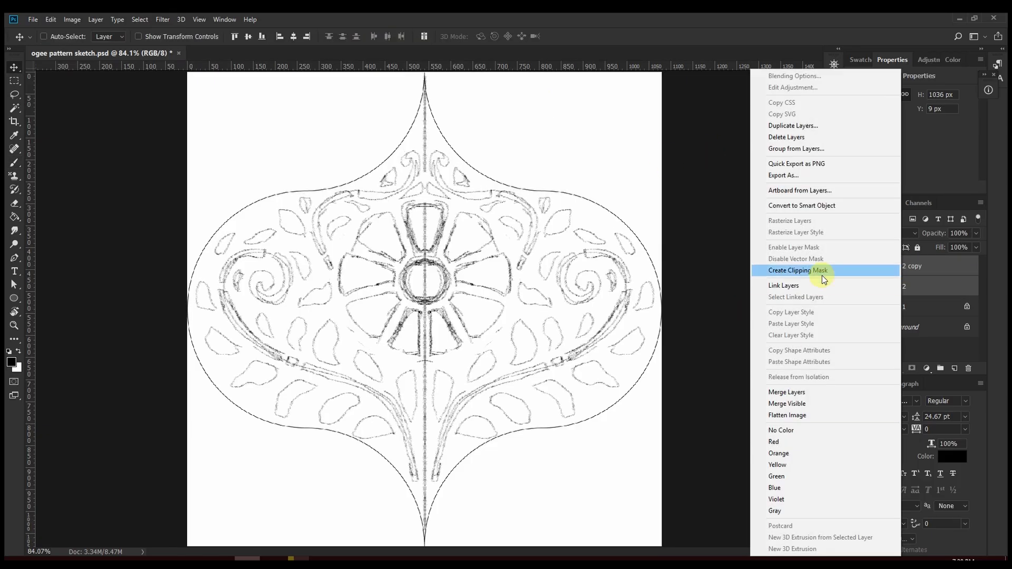
click(778, 388)
right_click(912, 266)
key(Escape)
key(b)
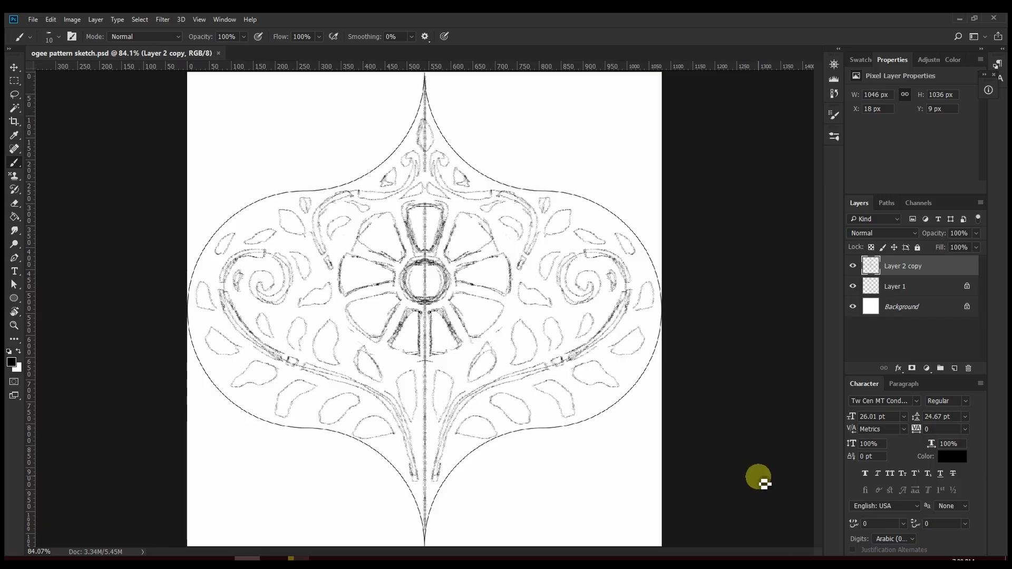
click(33, 19)
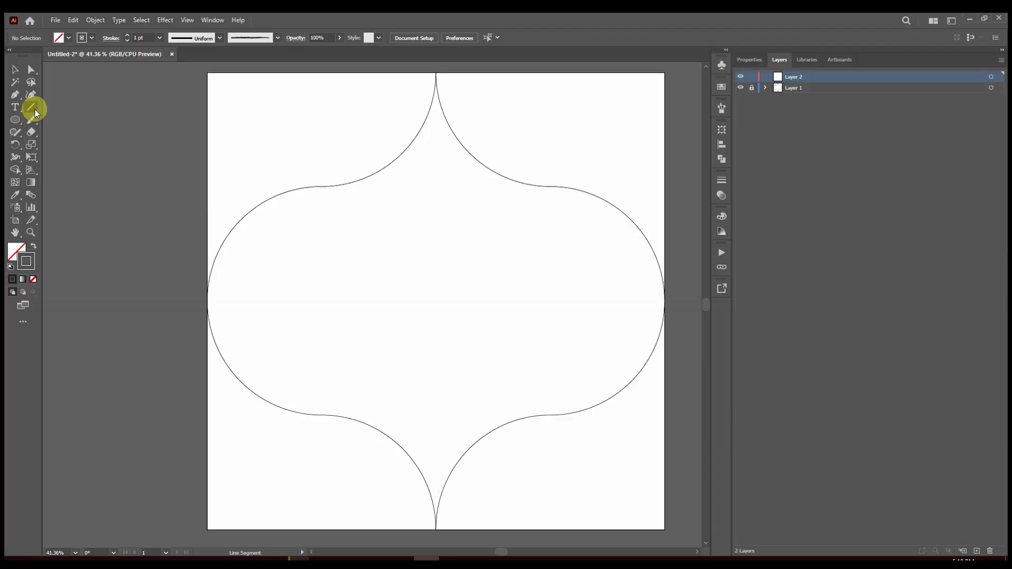
Step: In Illustrator, draw a vertical and a horizontal center line across the ogee on Layer 2 and deselect them
mouse_move(437, 529)
mouse_down()
mouse_move(435, 71)
mouse_move(425, 520)
mouse_move(439, 522)
mouse_up()
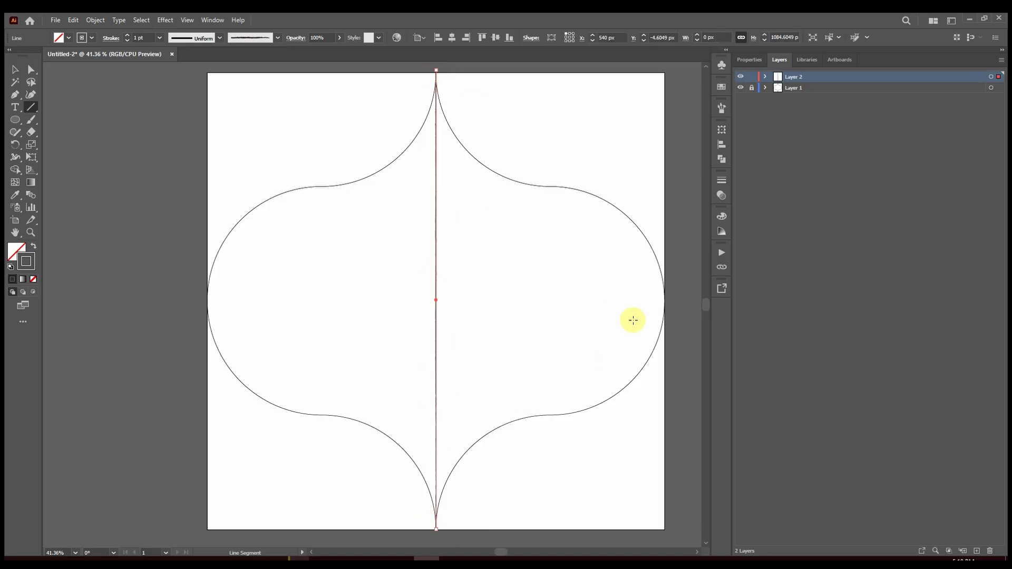
drag(664, 301, 207, 302)
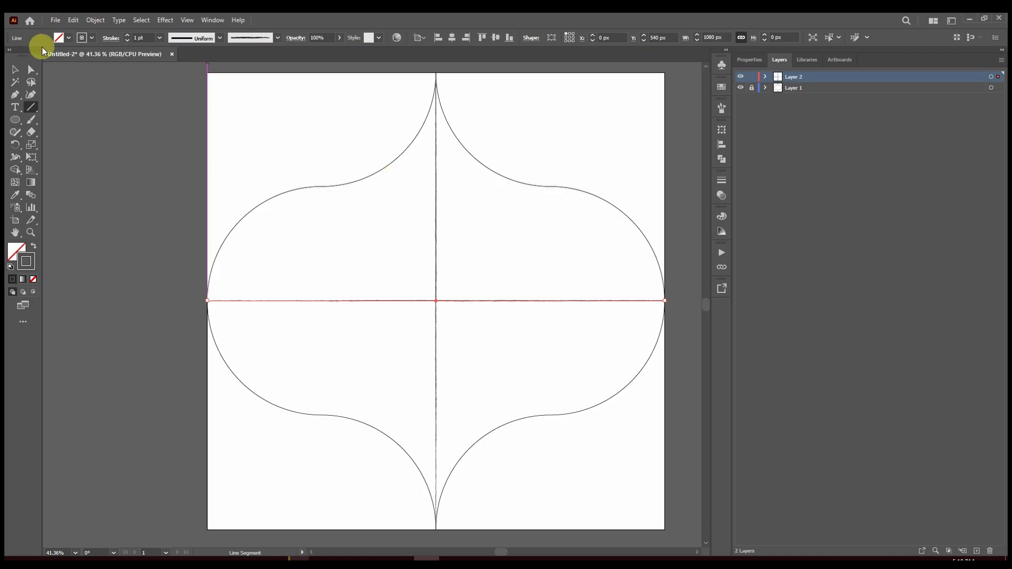
click(19, 73)
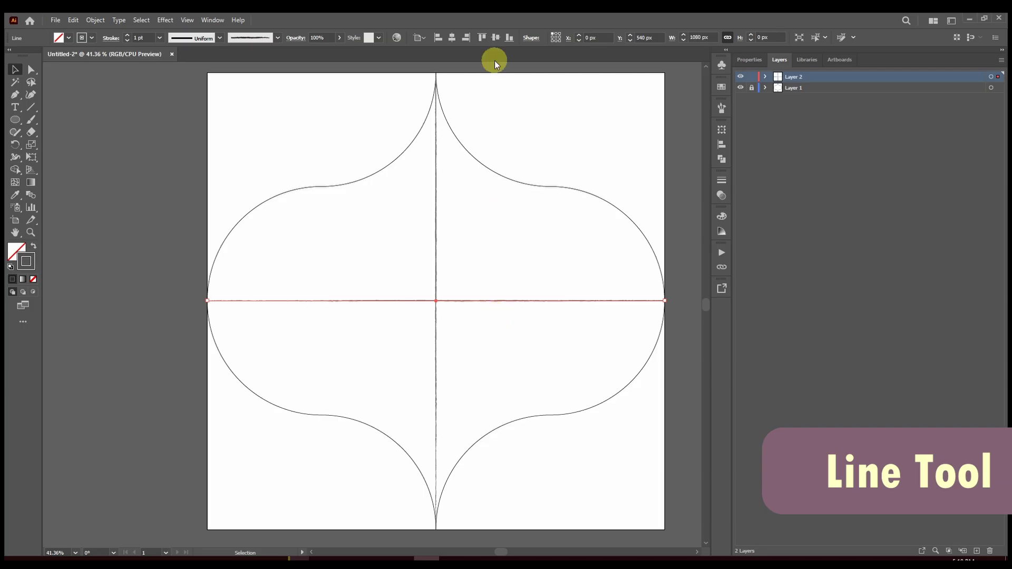
key(ctrl+a)
click(604, 166)
Step: Paint a short curved test stroke in the ogee's upper-right quarter with the Paintbrush and target all of Layer 2
click(31, 119)
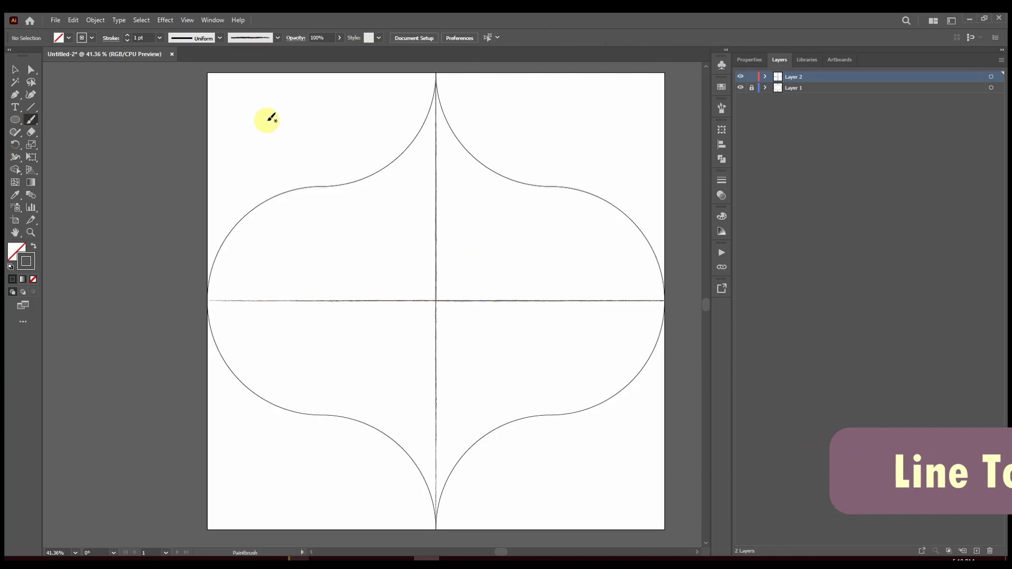
drag(468, 201, 547, 258)
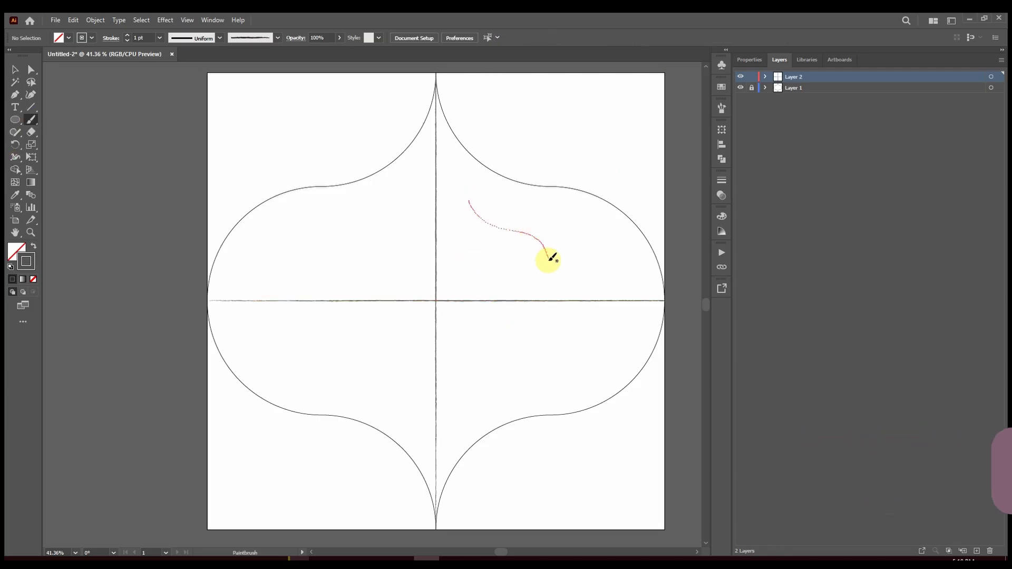
click(992, 77)
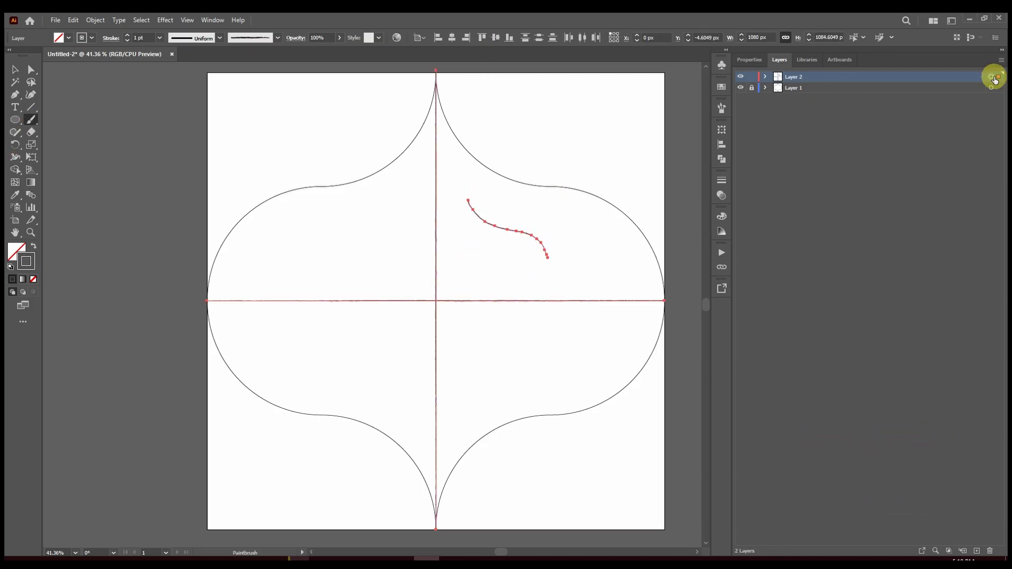
Step: Apply a Distort & Transform Transform effect to Layer 2 with Reflect X on and one copy
click(159, 23)
mouse_move(193, 105)
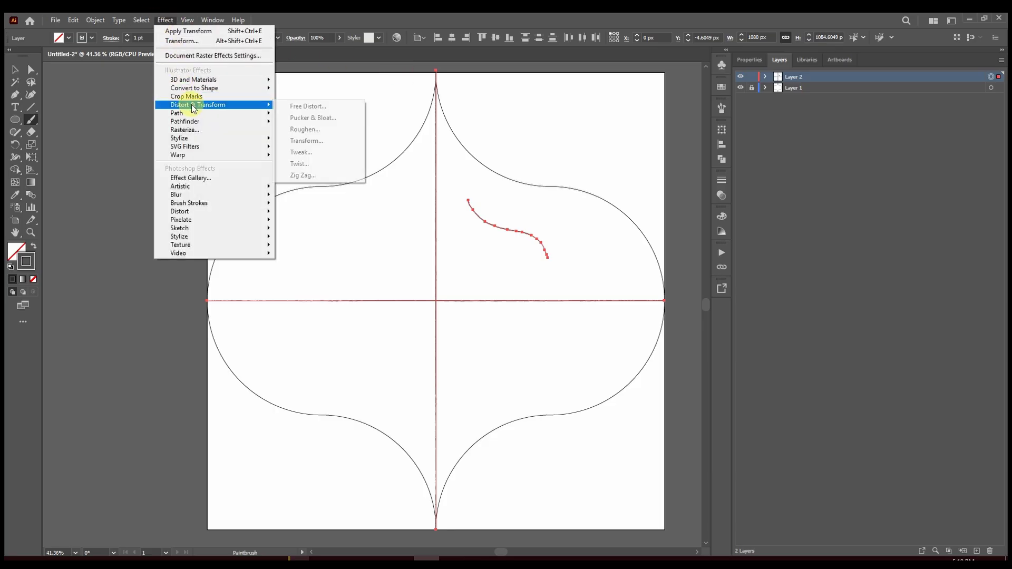
click(310, 141)
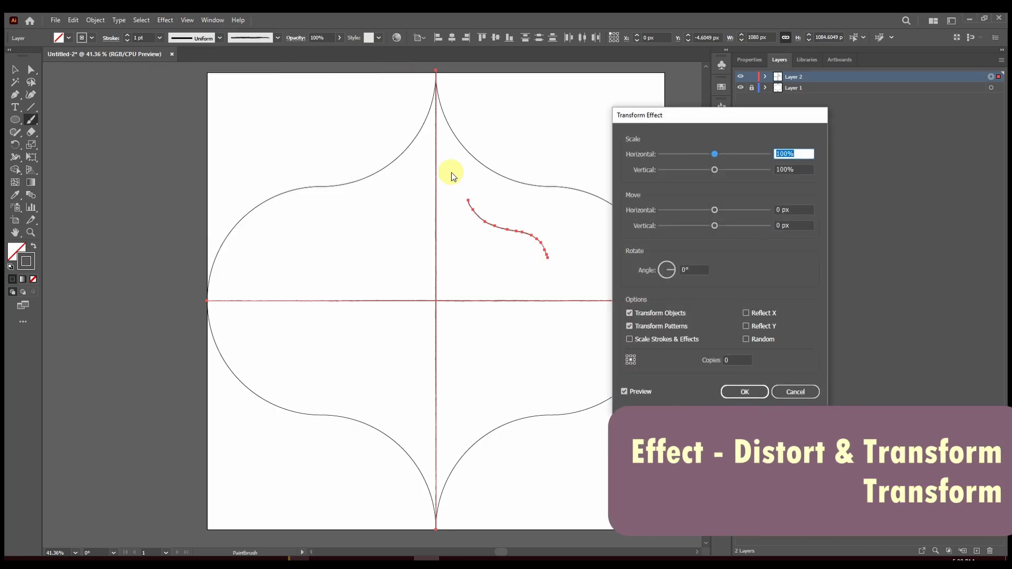
click(747, 313)
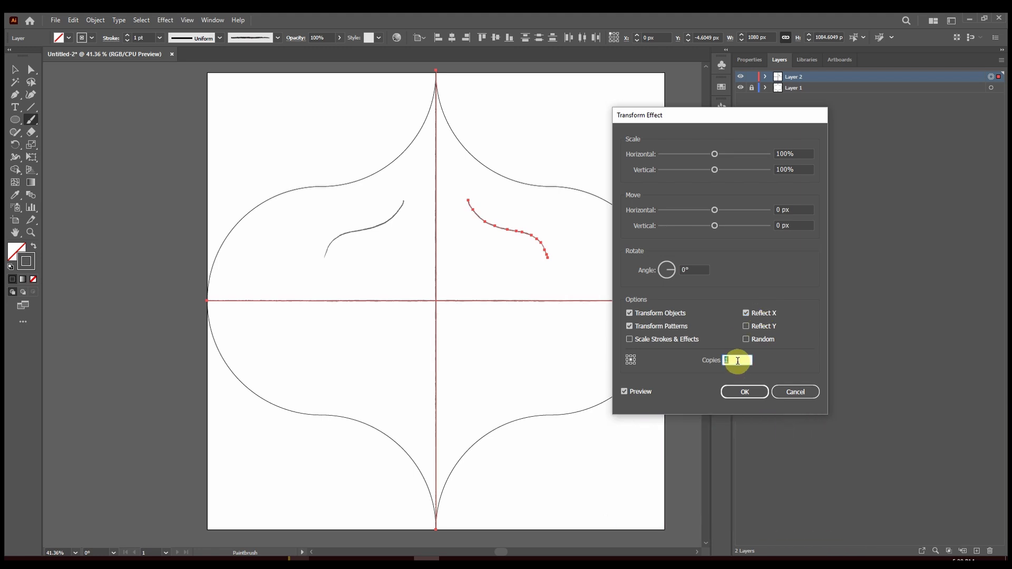
click(743, 392)
Step: Select the curved test stroke and delete it from Layer 2
click(15, 69)
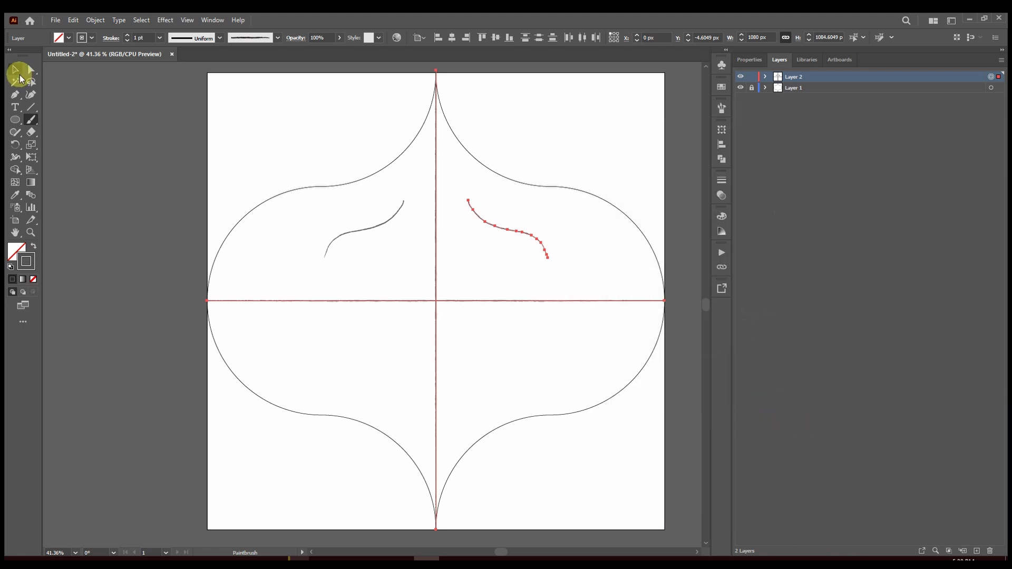
drag(564, 215, 506, 276)
key(Delete)
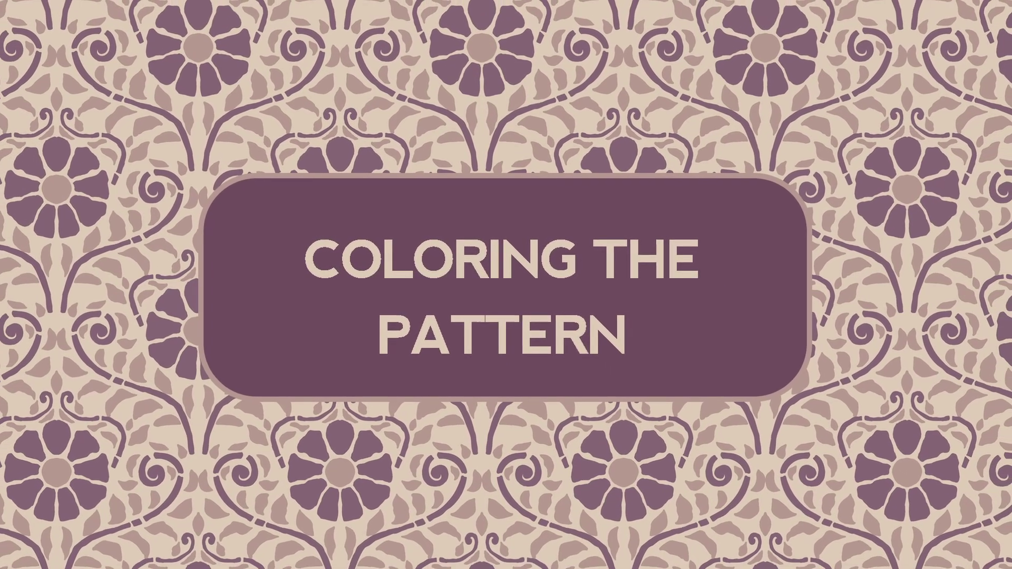
Step: Place the linked file ogee pattern sketch 2.png over the ogee in the ogee pattern document
click(55, 20)
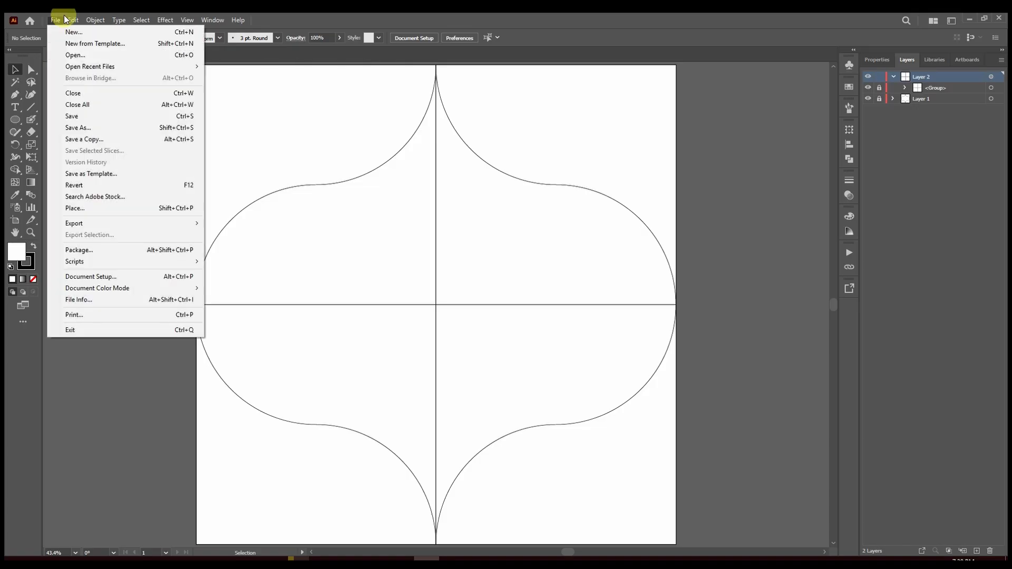
click(113, 207)
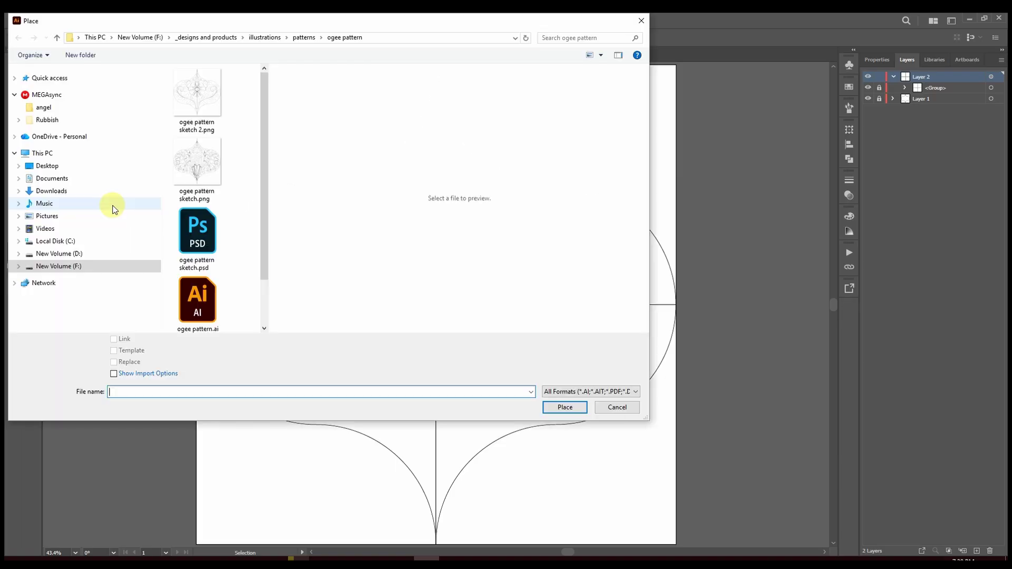
click(207, 94)
click(565, 407)
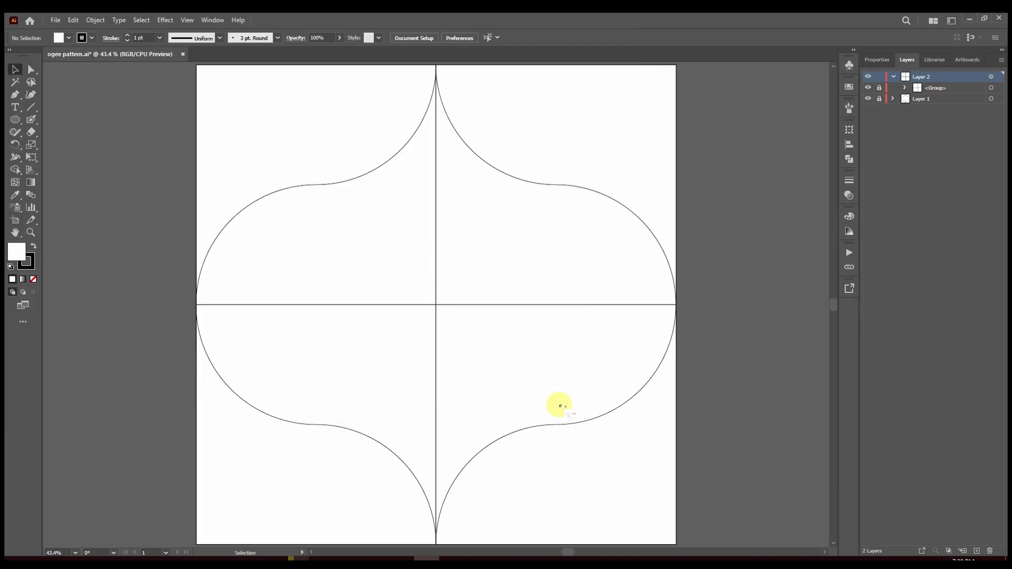
scroll(679, 484, down, 2)
click(678, 481)
Step: Lower the opacity of the placed sketch to 43% and show the layer list again
scroll(567, 331, up, 2)
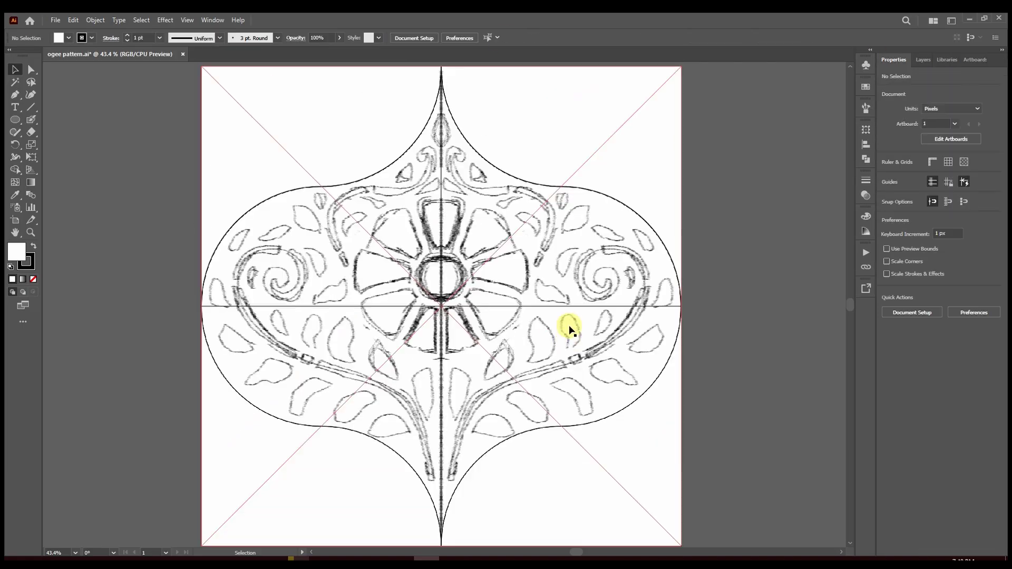
drag(936, 217, 929, 218)
key(F7)
Step: Adjust the Blob Brush's fidelity and make the muted purple swatch the stroke color
click(30, 120)
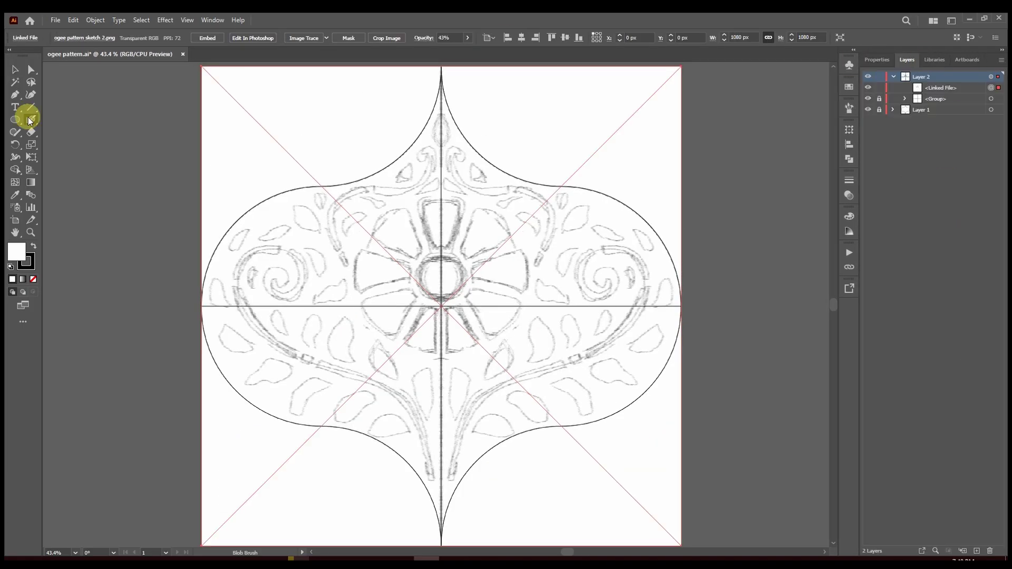
double_click(30, 120)
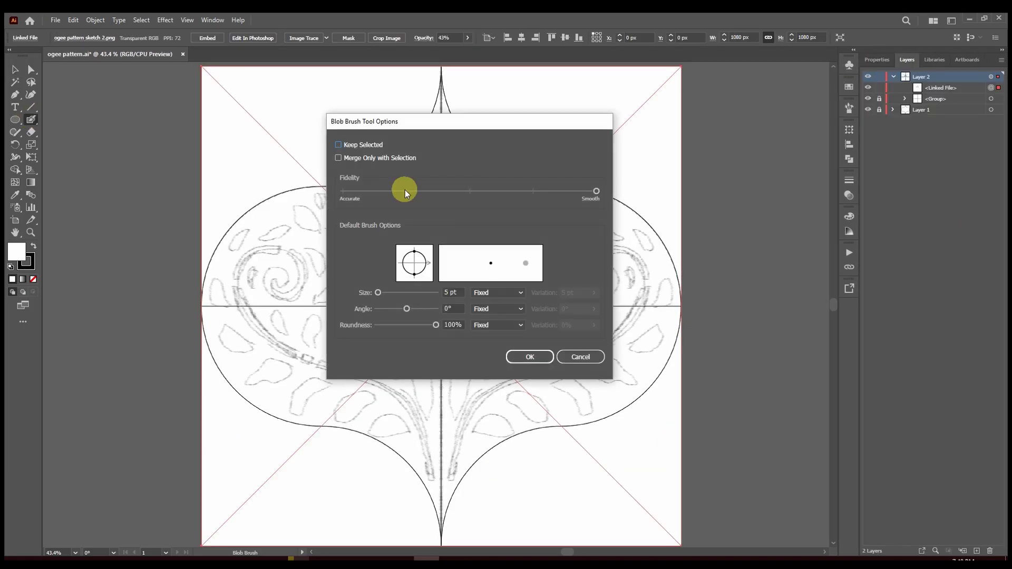
click(502, 190)
click(530, 357)
click(748, 217)
click(34, 247)
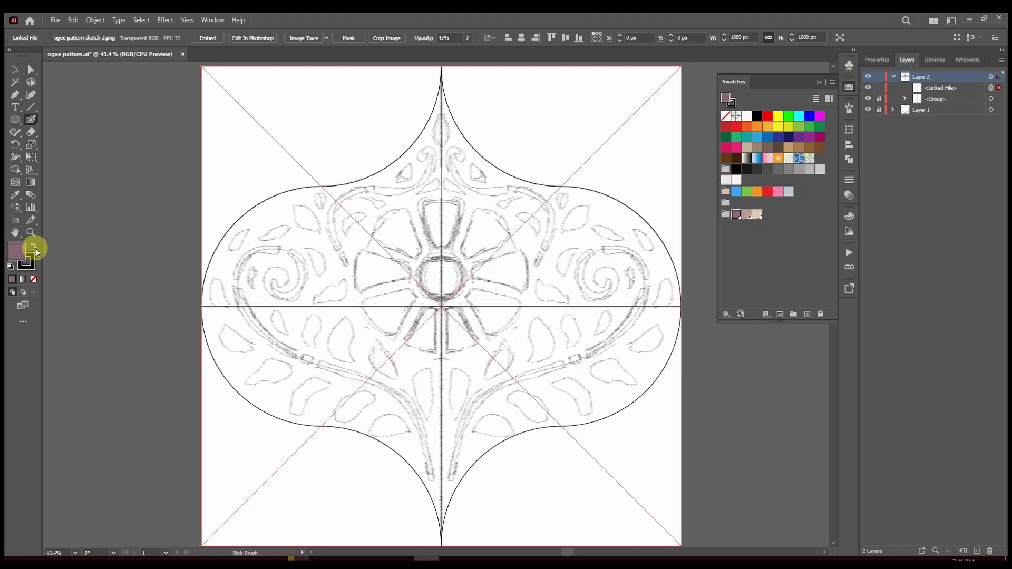
Step: Paint the flower's top petal in muted purple over the sketch and lock the linked sketch file
key(ctrl+1)
mouse_move(431, 170)
mouse_down()
mouse_move(462, 262)
mouse_move(463, 179)
mouse_move(445, 178)
mouse_move(456, 249)
mouse_move(431, 208)
mouse_move(439, 196)
mouse_move(464, 230)
mouse_up()
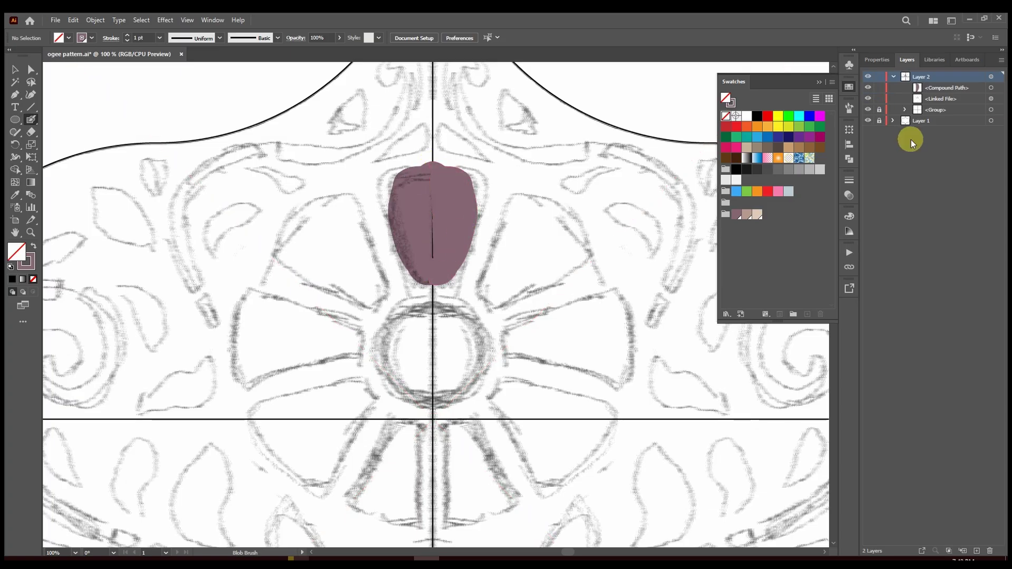
key(Return)
click(533, 355)
drag(390, 238, 463, 168)
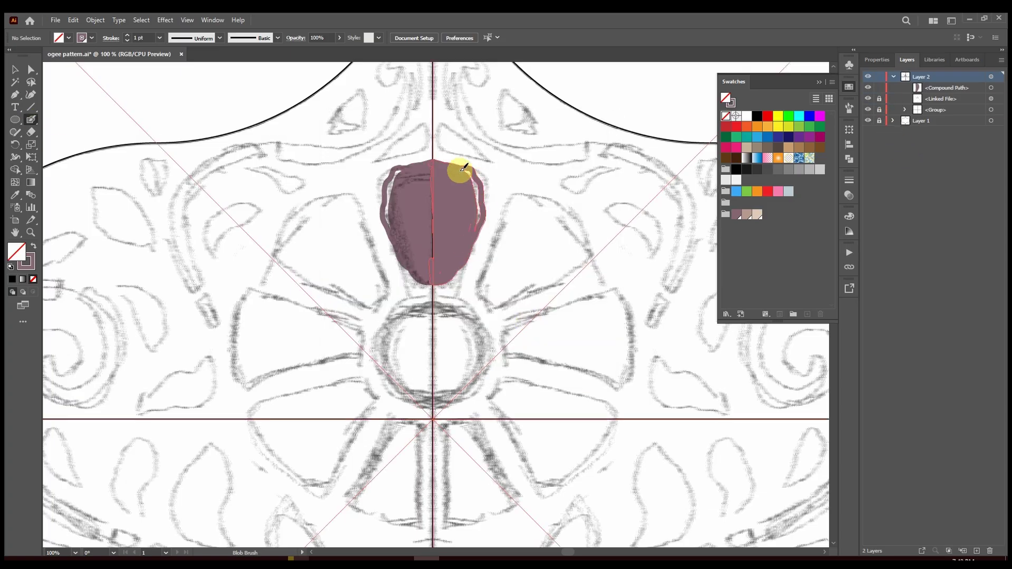
Step: Outline and fill the flower's upper-right petal with the Blob Brush, and round out the top petal's edge
mouse_move(533, 225)
mouse_down()
mouse_move(484, 305)
mouse_move(458, 269)
mouse_up()
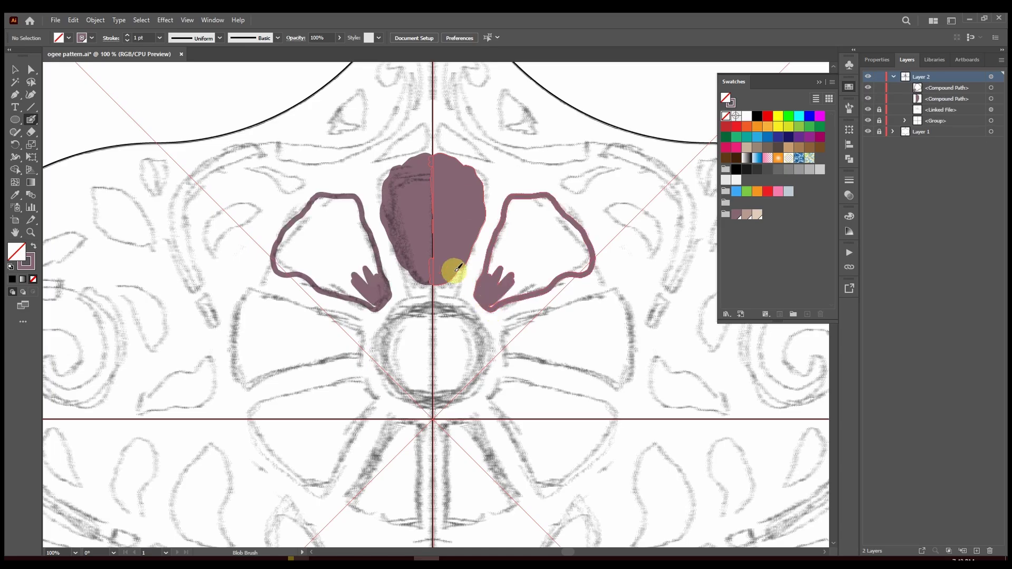
mouse_move(478, 170)
mouse_down()
mouse_move(522, 254)
mouse_move(516, 291)
mouse_up()
mouse_move(513, 204)
mouse_down()
mouse_move(582, 268)
mouse_move(535, 209)
mouse_up()
drag(587, 254, 436, 277)
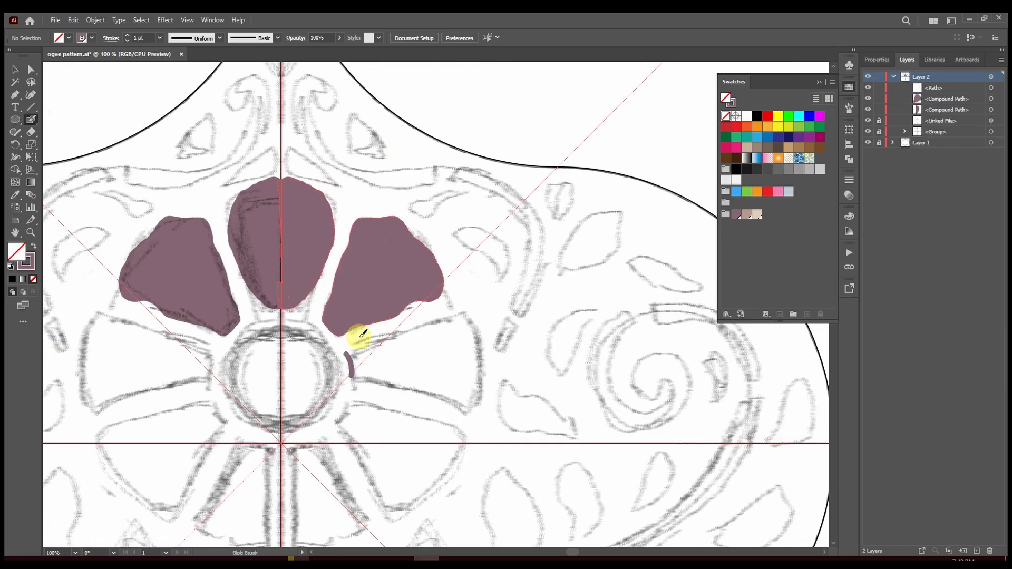
Step: Paint and completely fill the flower's right and lower-right petals in muted purple
mouse_move(355, 334)
mouse_down()
mouse_move(474, 357)
mouse_move(354, 375)
mouse_move(356, 365)
mouse_move(375, 350)
mouse_move(407, 391)
mouse_move(428, 333)
mouse_move(384, 363)
mouse_move(435, 336)
mouse_move(455, 367)
mouse_move(454, 401)
mouse_up()
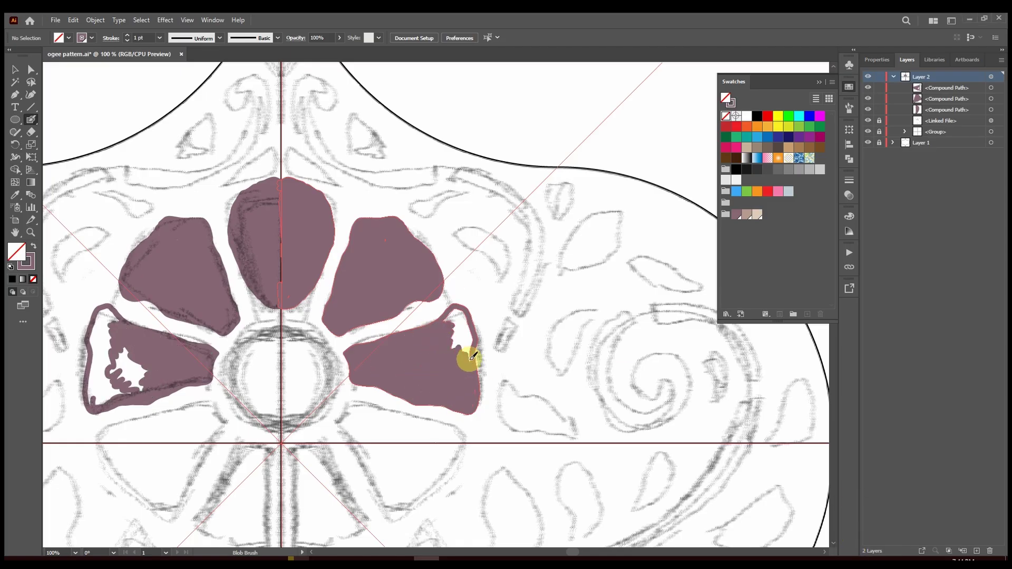
scroll(375, 425, down, 5)
mouse_move(340, 280)
mouse_down()
mouse_move(402, 290)
mouse_move(332, 290)
mouse_move(402, 294)
mouse_move(380, 278)
mouse_move(413, 312)
mouse_move(369, 369)
mouse_move(444, 324)
mouse_up()
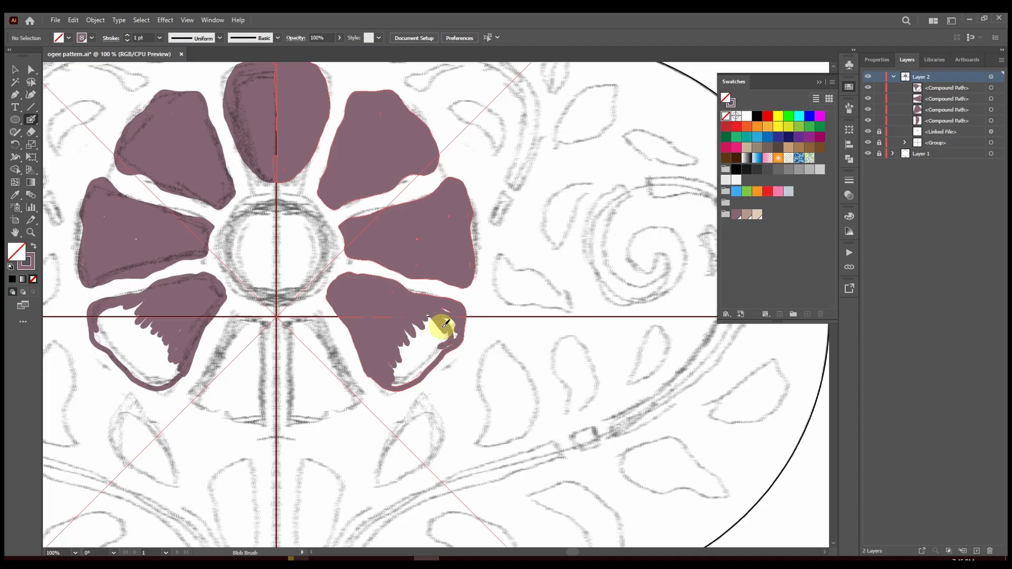
mouse_move(376, 346)
mouse_down()
mouse_move(411, 375)
mouse_move(438, 363)
mouse_up()
click(470, 214)
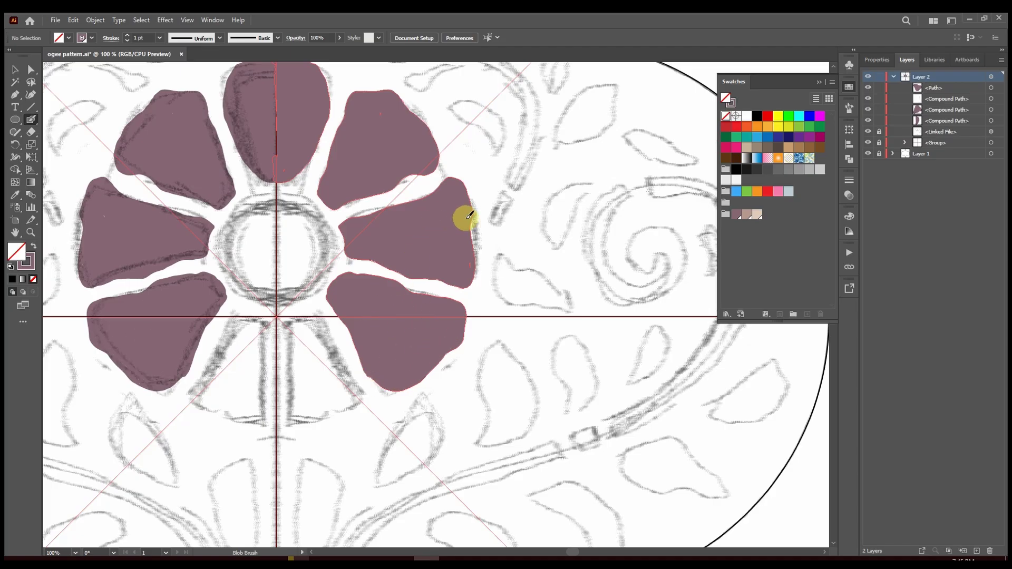
Step: Paint the flower's bottom petal in muted purple and its round center in the tan swatch
drag(286, 322, 295, 311)
drag(346, 370, 292, 355)
mouse_move(340, 412)
mouse_down()
mouse_move(301, 426)
mouse_move(342, 422)
mouse_up()
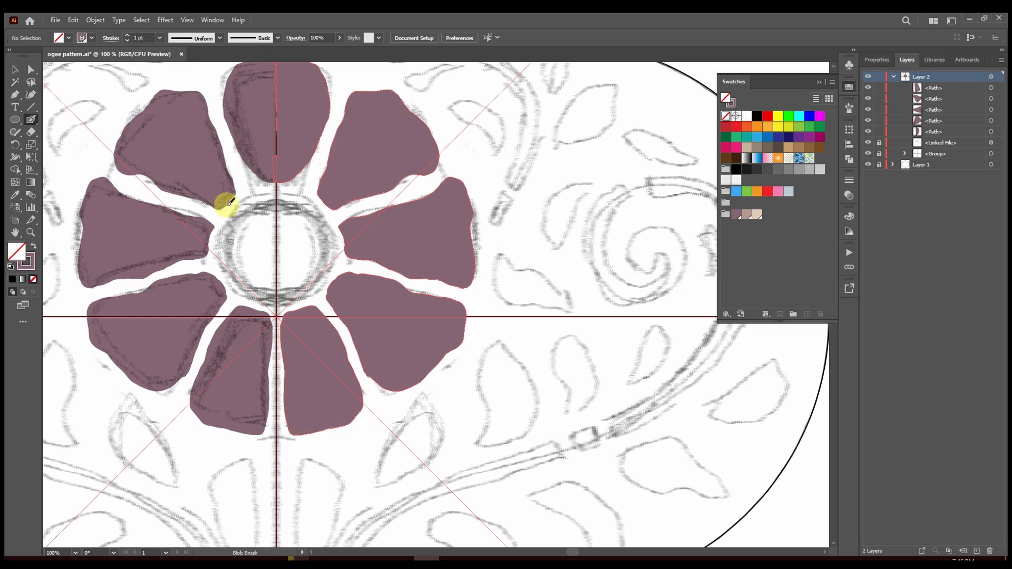
click(747, 216)
mouse_move(277, 196)
mouse_down()
mouse_move(300, 198)
mouse_move(323, 264)
mouse_move(293, 228)
mouse_up()
Step: Paint the leaves around the short curled stem above the flower's right side in tan
scroll(322, 246, up, 3)
scroll(323, 247, right, 1)
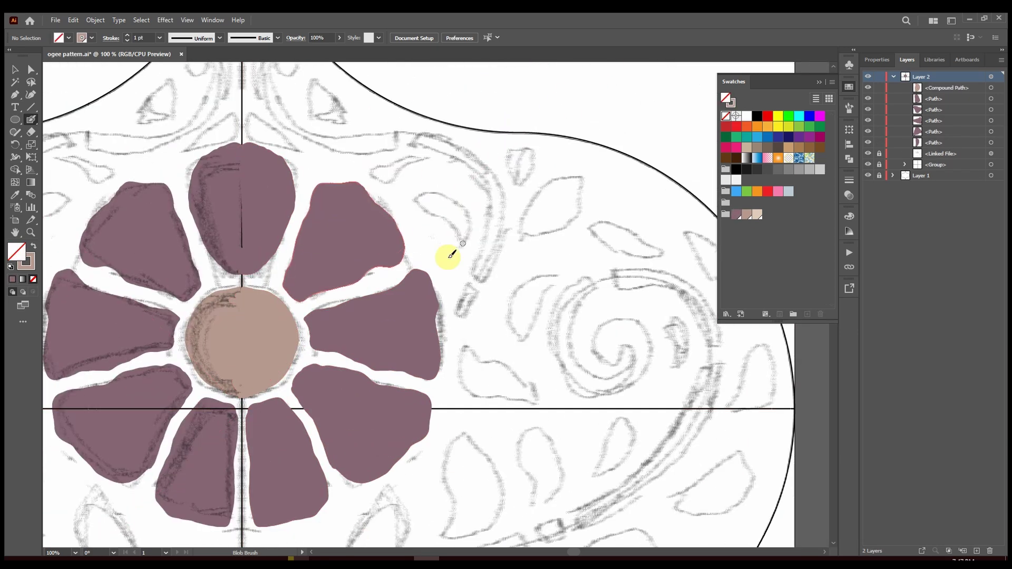
drag(460, 247, 460, 244)
drag(454, 207, 455, 211)
mouse_move(517, 237)
mouse_down()
mouse_move(588, 162)
mouse_move(554, 202)
mouse_up()
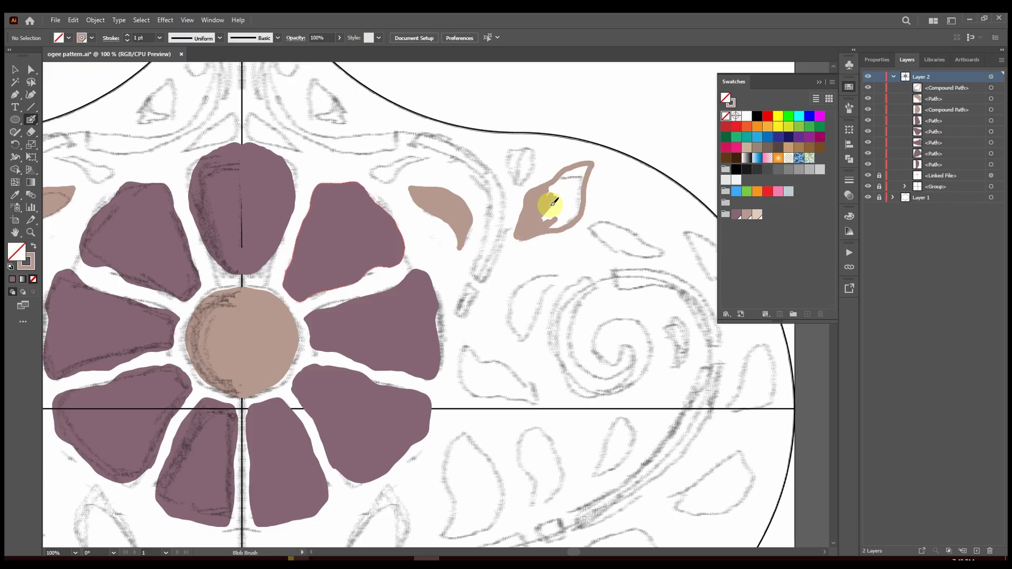
drag(522, 143, 538, 195)
scroll(538, 194, up, 3)
scroll(538, 194, left, 3)
drag(505, 227, 457, 250)
drag(393, 142, 398, 172)
mouse_move(373, 221)
mouse_down()
mouse_move(346, 209)
mouse_move(382, 217)
mouse_up()
Step: Paint the leaf on the center line near the ogee's top tip in tan
key(ctrl+equal)
scroll(245, 219, up, 10)
scroll(244, 220, left, 1)
mouse_move(241, 316)
mouse_down()
mouse_move(272, 207)
mouse_move(243, 206)
mouse_move(241, 307)
mouse_up()
Step: Paint the upright leaf beside the center line below the flower in tan
key(ctrl+minus)
key(ctrl+minus)
scroll(510, 233, down, 5)
scroll(285, 434, down, 8)
drag(284, 435, 285, 433)
drag(278, 321, 285, 417)
Step: Paint the leaves between the flower and the long curving stem on the right half in tan
key(ctrl+equal)
key(ctrl+equal)
key(ctrl+equal)
mouse_move(149, 415)
mouse_down()
mouse_move(495, 52)
mouse_move(463, 237)
mouse_up()
mouse_move(317, 343)
mouse_down()
mouse_move(350, 244)
mouse_move(346, 369)
mouse_up()
key(ctrl+minus)
key(ctrl+minus)
mouse_move(345, 327)
mouse_down()
mouse_move(363, 339)
mouse_move(421, 215)
mouse_move(410, 215)
mouse_move(379, 316)
mouse_move(373, 296)
mouse_move(393, 314)
mouse_move(398, 258)
mouse_up()
mouse_move(488, 271)
mouse_down()
mouse_move(536, 131)
mouse_move(540, 262)
mouse_move(568, 198)
mouse_move(512, 188)
mouse_move(528, 221)
mouse_up()
drag(622, 210, 361, 254)
mouse_move(364, 266)
mouse_down()
mouse_move(345, 161)
mouse_move(396, 174)
mouse_move(377, 220)
mouse_up()
mouse_move(459, 227)
mouse_down()
mouse_move(486, 165)
mouse_move(491, 174)
mouse_up()
Step: Paint the lowest leaves between the long curving stem and the ogee's lower-right edge in tan
drag(278, 347, 427, 152)
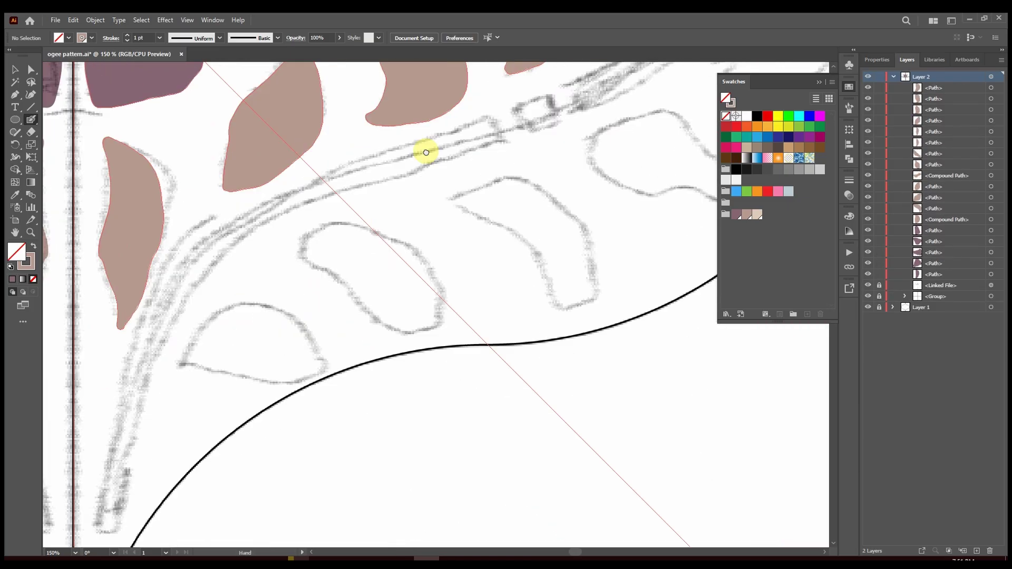
mouse_move(317, 364)
mouse_down()
mouse_move(181, 350)
mouse_move(219, 334)
mouse_move(296, 344)
mouse_move(303, 354)
mouse_up()
mouse_move(290, 260)
mouse_down()
mouse_move(369, 228)
mouse_move(430, 303)
mouse_move(400, 273)
mouse_move(411, 307)
mouse_up()
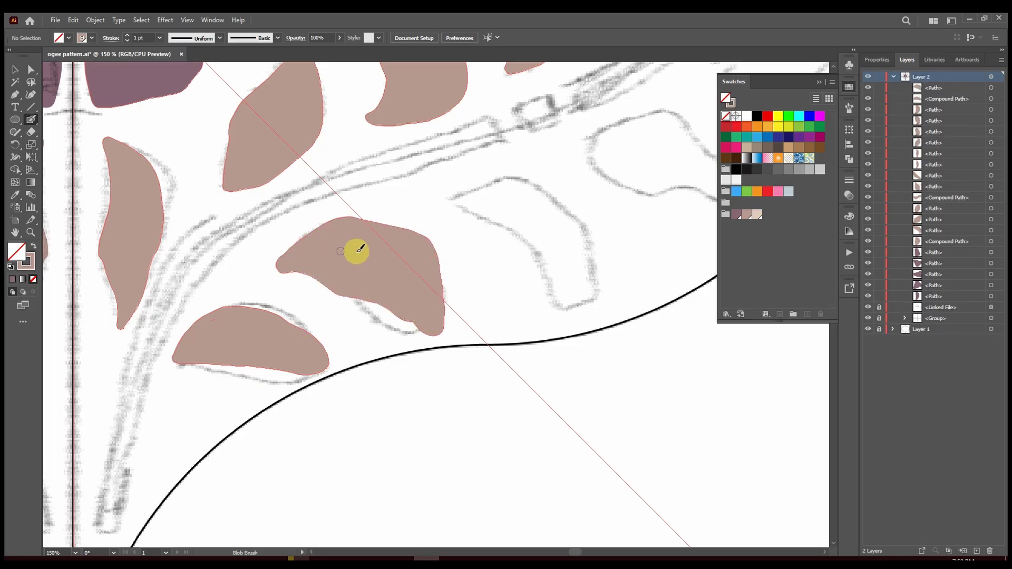
drag(448, 227, 357, 280)
mouse_move(335, 247)
mouse_down()
mouse_move(475, 268)
mouse_move(488, 314)
mouse_move(442, 246)
mouse_move(351, 263)
mouse_up()
mouse_move(349, 221)
mouse_down()
mouse_move(430, 217)
mouse_move(515, 275)
mouse_up()
Step: Paint the remaining tan leaves along the outer side of the long stem and around its spiral
mouse_move(548, 91)
mouse_down()
mouse_move(413, 181)
mouse_move(369, 232)
mouse_move(470, 163)
mouse_move(331, 371)
mouse_up()
mouse_move(304, 297)
mouse_down()
mouse_move(368, 198)
mouse_move(371, 237)
mouse_up()
drag(296, 205, 388, 266)
mouse_move(323, 296)
mouse_down()
mouse_move(333, 241)
mouse_move(334, 269)
mouse_up()
mouse_move(377, 174)
mouse_down()
mouse_move(402, 150)
mouse_move(387, 143)
mouse_up()
drag(257, 122, 362, 194)
mouse_move(412, 196)
mouse_down()
mouse_move(402, 183)
mouse_move(392, 190)
mouse_up()
mouse_move(248, 228)
mouse_down()
mouse_move(188, 307)
mouse_move(198, 317)
mouse_up()
drag(163, 236, 302, 127)
mouse_move(266, 268)
mouse_down()
mouse_move(302, 280)
mouse_move(321, 303)
mouse_up()
Step: Sample the plum color and paint the spiral at the end of the long curving stem with the Blob Brush
key(i)
click(49, 109)
key(shift+b)
mouse_move(479, 218)
mouse_down()
mouse_move(510, 271)
mouse_move(394, 167)
mouse_move(430, 135)
mouse_move(427, 280)
mouse_move(511, 262)
mouse_move(492, 210)
mouse_move(474, 204)
mouse_up()
scroll(344, 163, right, 3)
scroll(343, 163, up, 1)
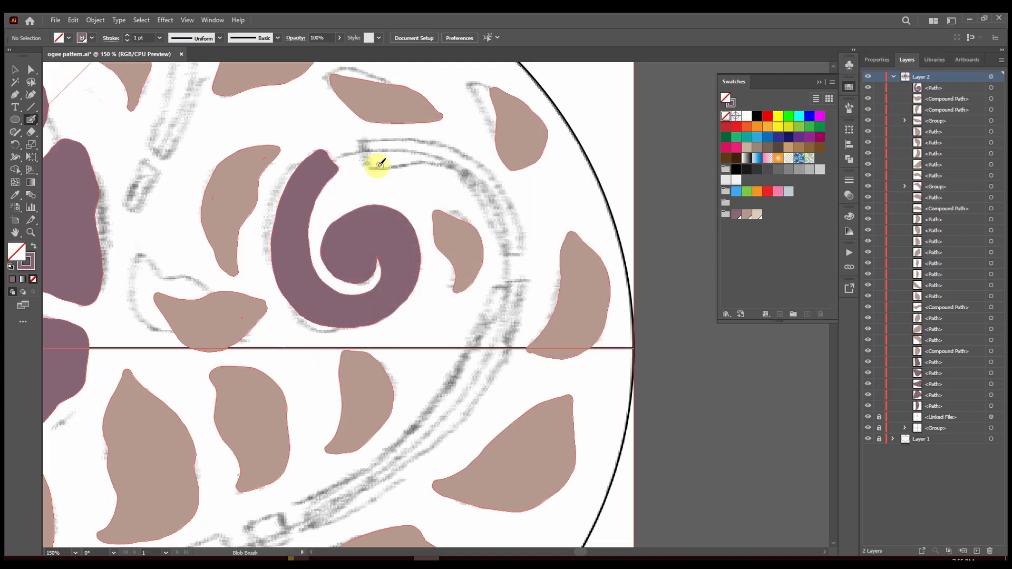
Step: Paint the two curved stem segments leading from the spiral down toward the small connector in plum
mouse_move(381, 164)
mouse_down()
mouse_move(400, 140)
mouse_move(430, 156)
mouse_move(512, 244)
mouse_up()
drag(431, 201, 426, 38)
mouse_move(496, 109)
mouse_down()
mouse_move(492, 159)
mouse_move(445, 253)
mouse_move(298, 327)
mouse_move(311, 341)
mouse_move(352, 264)
mouse_up()
key(ctrl+minus)
key(ctrl+minus)
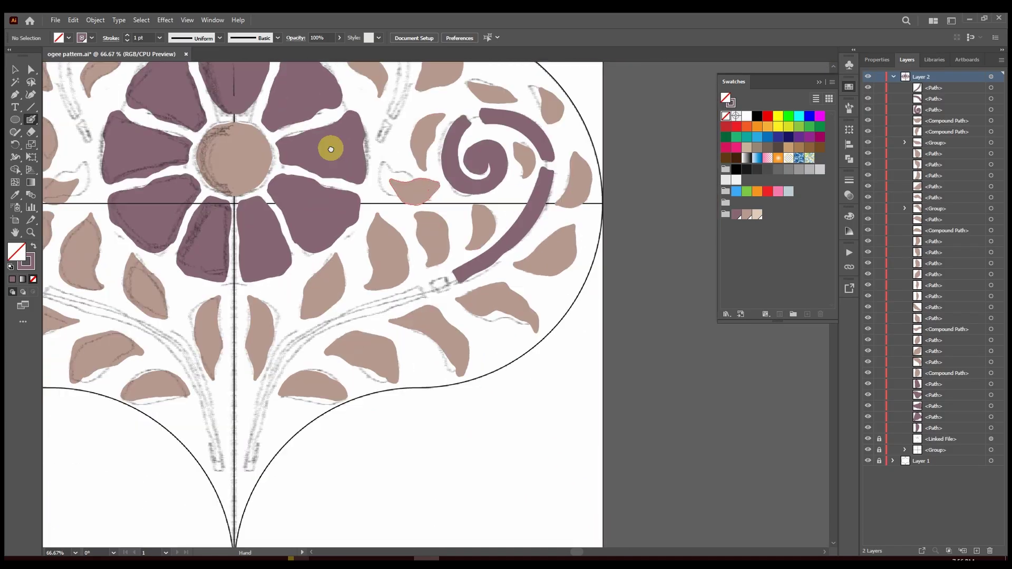
Step: Outline and fill the long lower stem on the right half, from the base up to the small connector, in plum
mouse_move(249, 467)
mouse_down()
mouse_move(418, 294)
mouse_move(262, 471)
mouse_up()
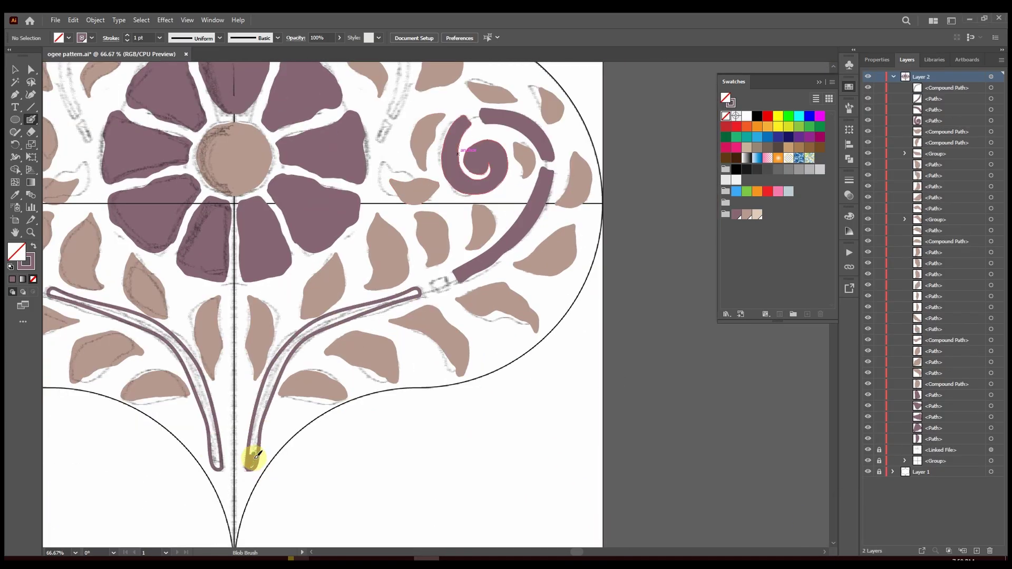
scroll(253, 459, up, 2)
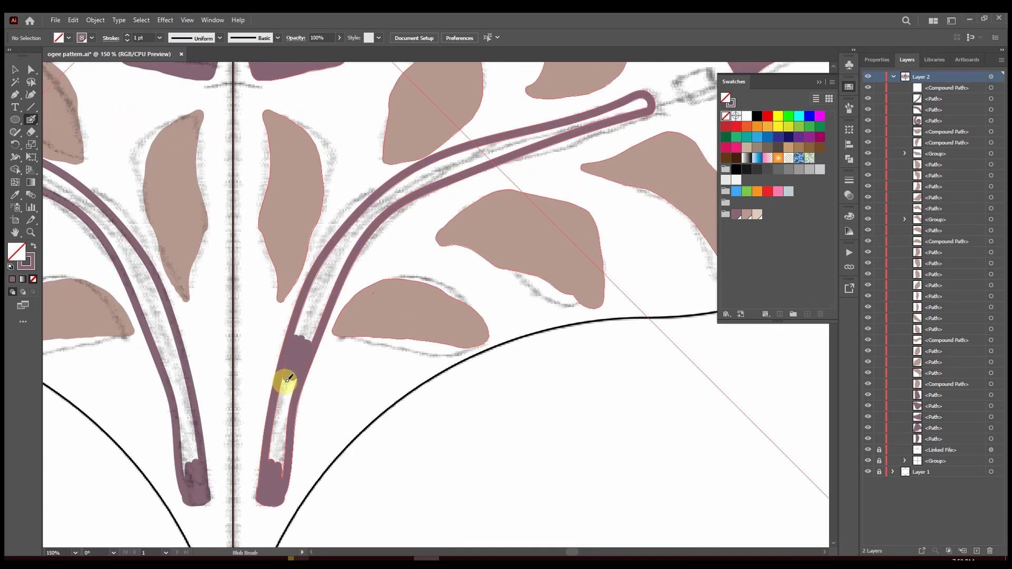
mouse_move(287, 379)
mouse_down()
mouse_move(280, 368)
mouse_move(280, 468)
mouse_move(298, 323)
mouse_move(323, 260)
mouse_move(442, 179)
mouse_up()
drag(517, 127, 647, 88)
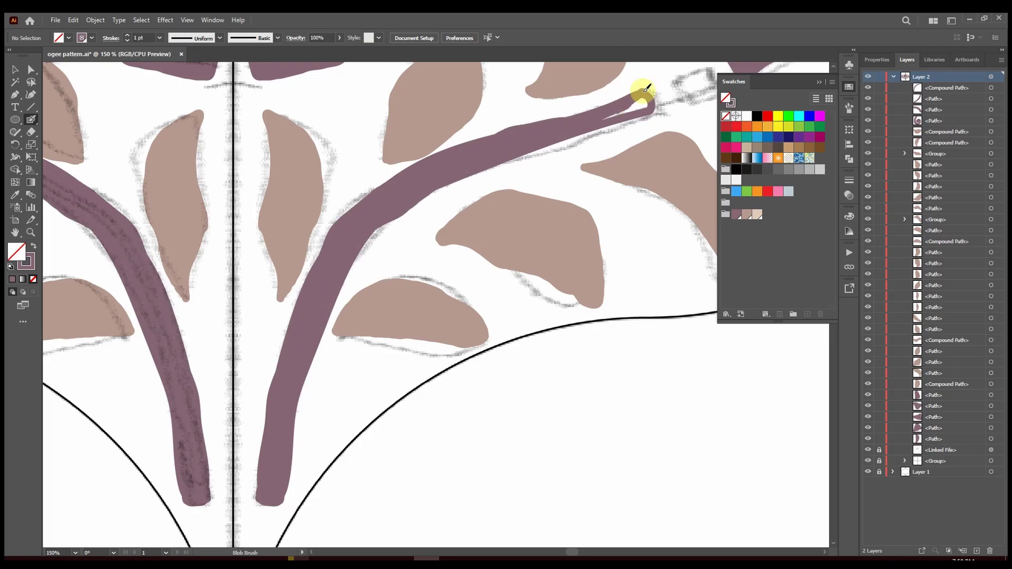
drag(498, 168, 482, 176)
drag(482, 176, 474, 182)
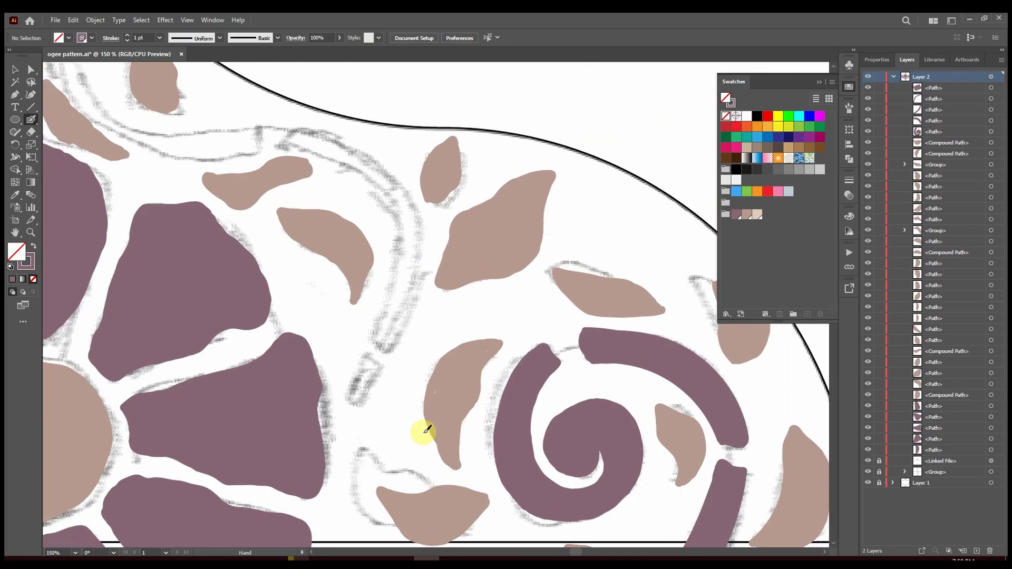
Step: Paint the upper stem beside the flower in plum, from its small end block through the arch to the curl below the top leaf
drag(372, 361, 357, 389)
mouse_move(367, 342)
mouse_down()
mouse_move(381, 183)
mouse_move(395, 264)
mouse_move(403, 199)
mouse_move(412, 208)
mouse_up()
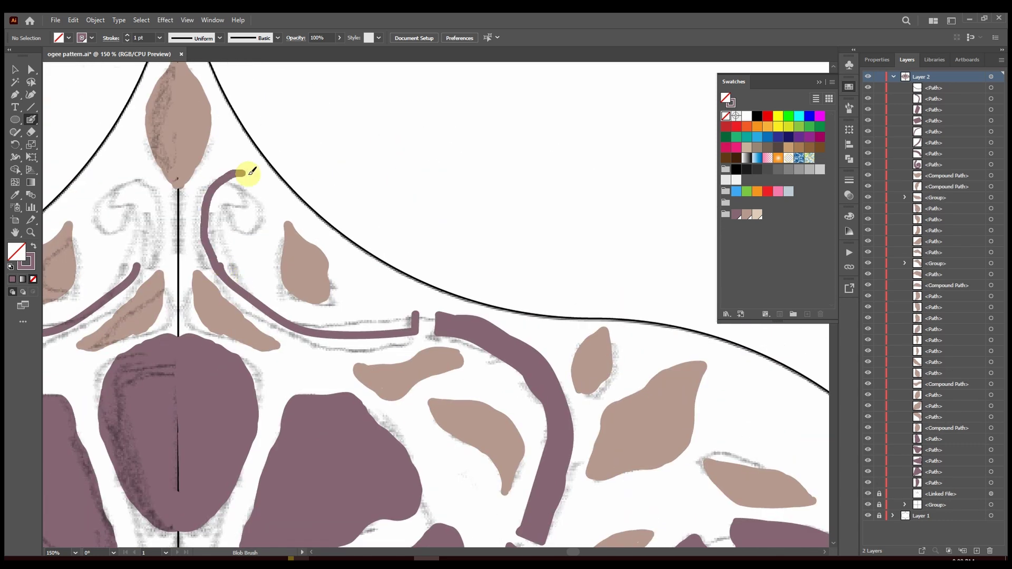
mouse_move(249, 174)
mouse_down()
mouse_move(285, 305)
mouse_move(312, 323)
mouse_up()
drag(261, 197, 223, 179)
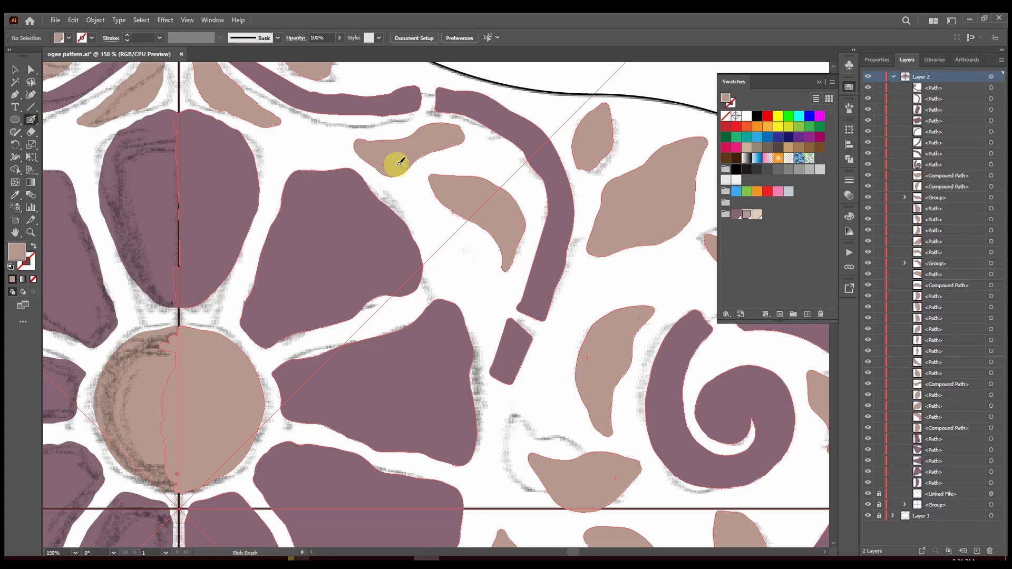
Step: Draw a 1080 × 1080 px rectangle covering the artboard as the background on Layer 3
scroll(577, 294, down, 2)
key(ctrl+0)
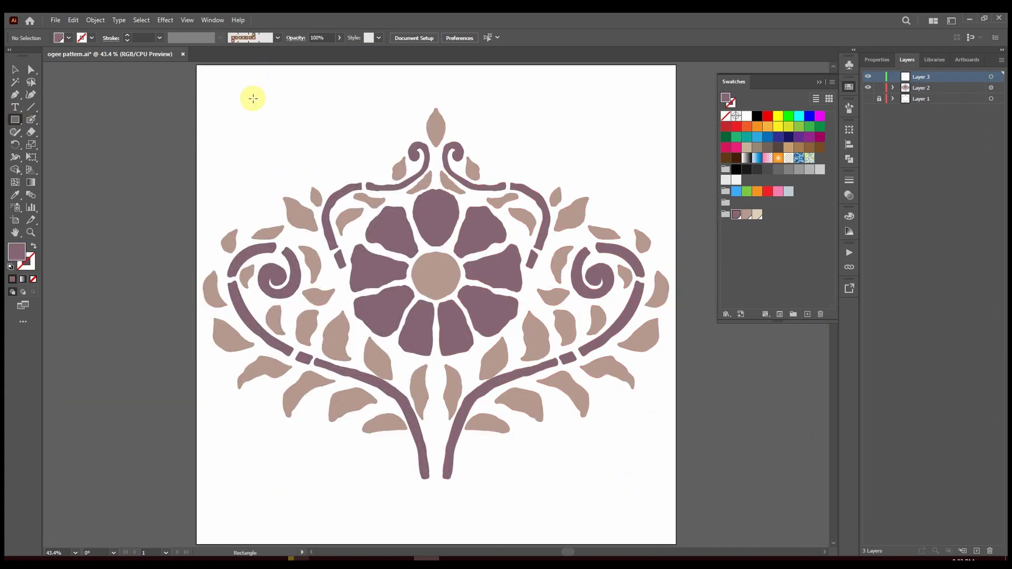
click(254, 96)
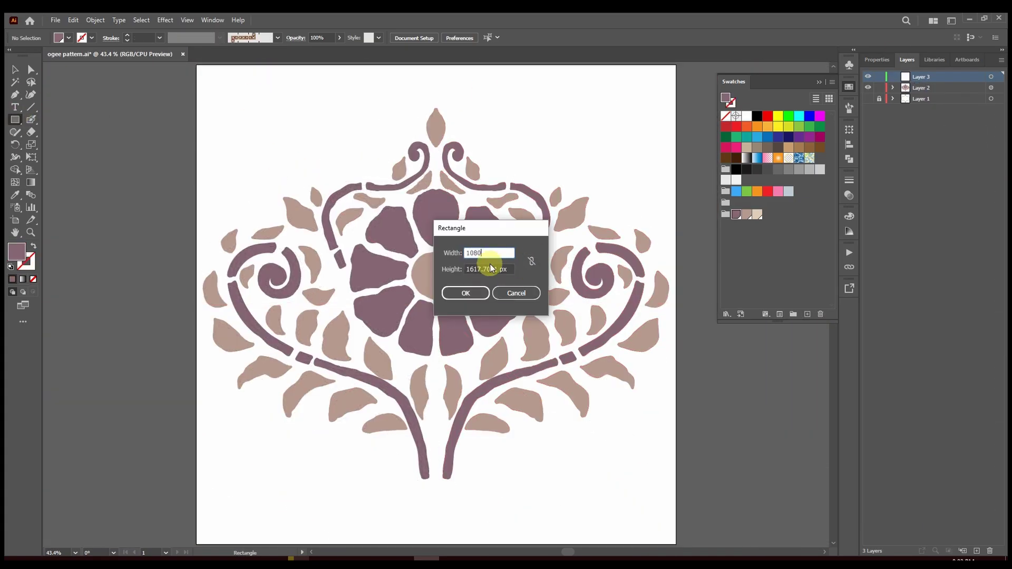
click(464, 290)
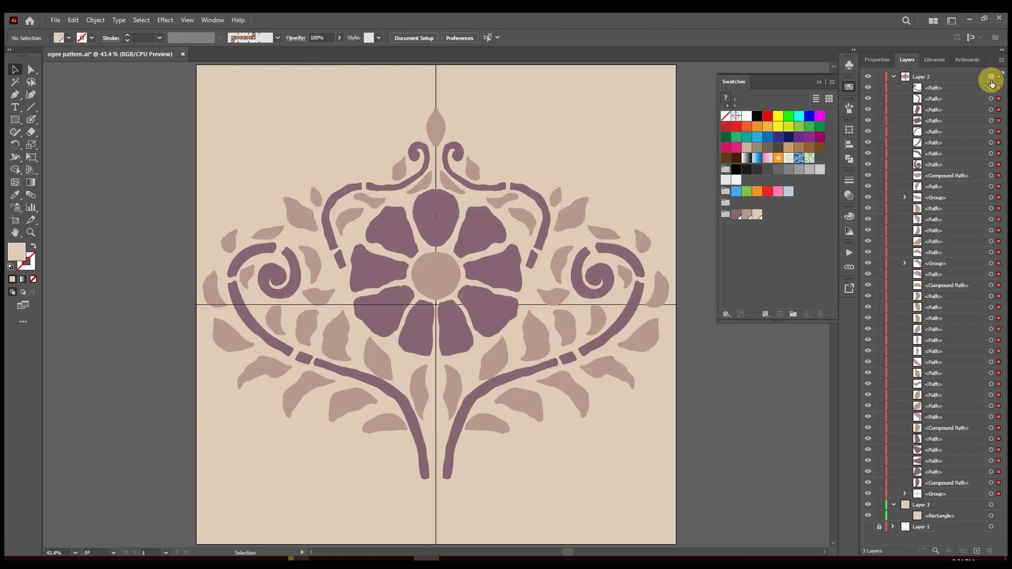
Step: Expand the appearance of all Layer 2 artwork, and expand its fill and stroke as well
click(991, 78)
click(100, 21)
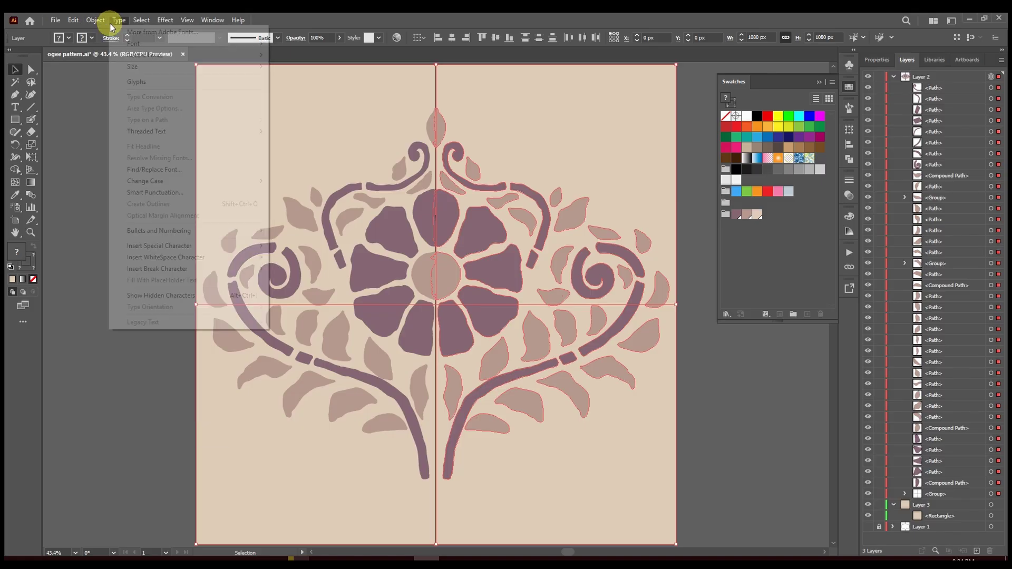
click(119, 153)
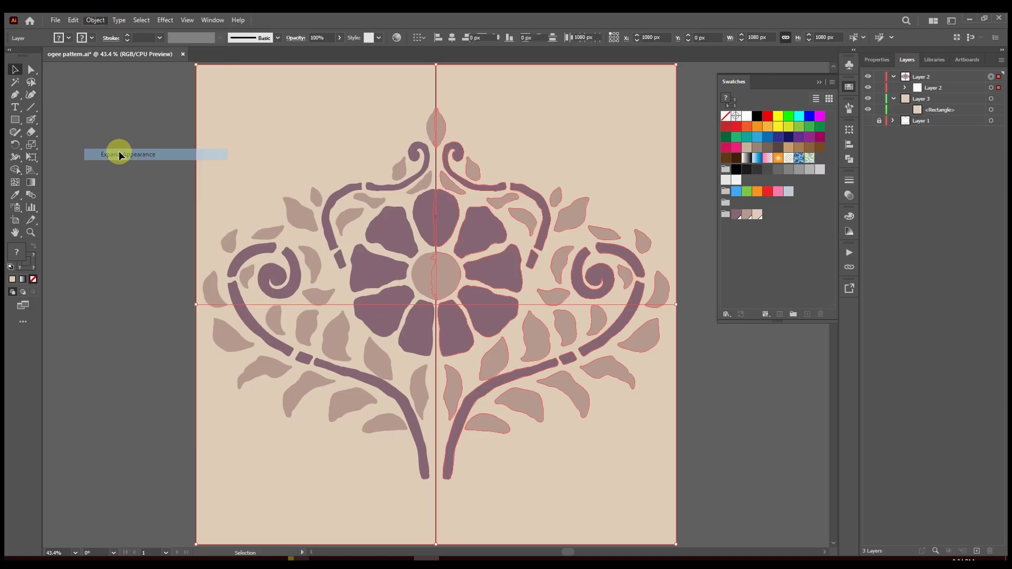
click(98, 21)
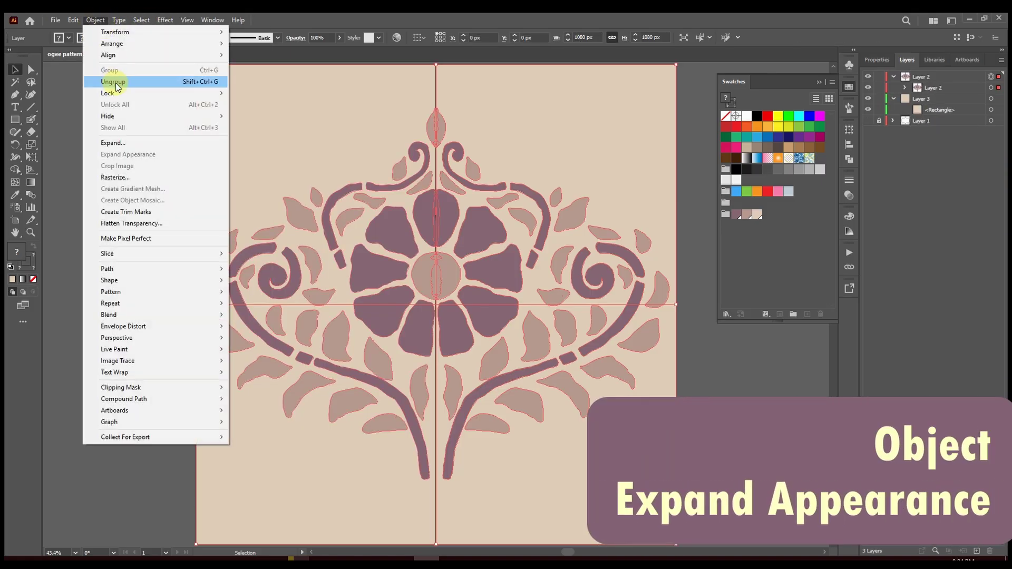
click(130, 141)
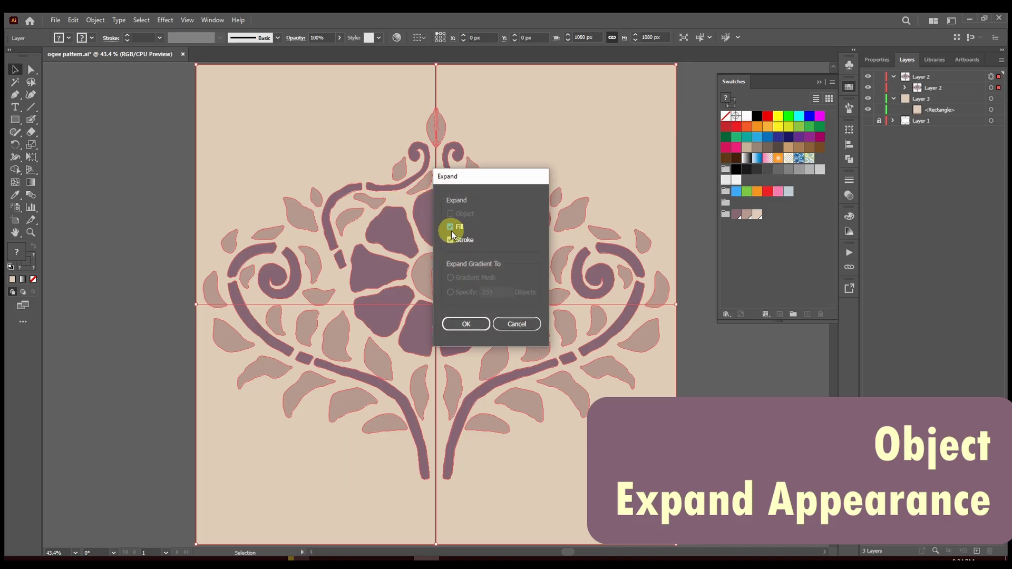
click(467, 324)
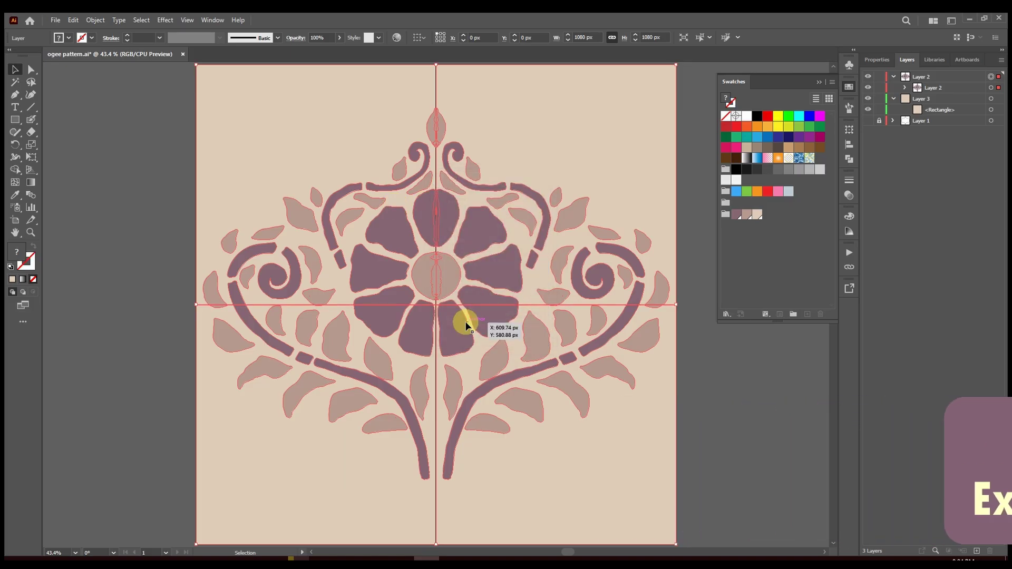
Step: Delete the expanded vertical and horizontal center lines from the Layer 2 groups
click(448, 244)
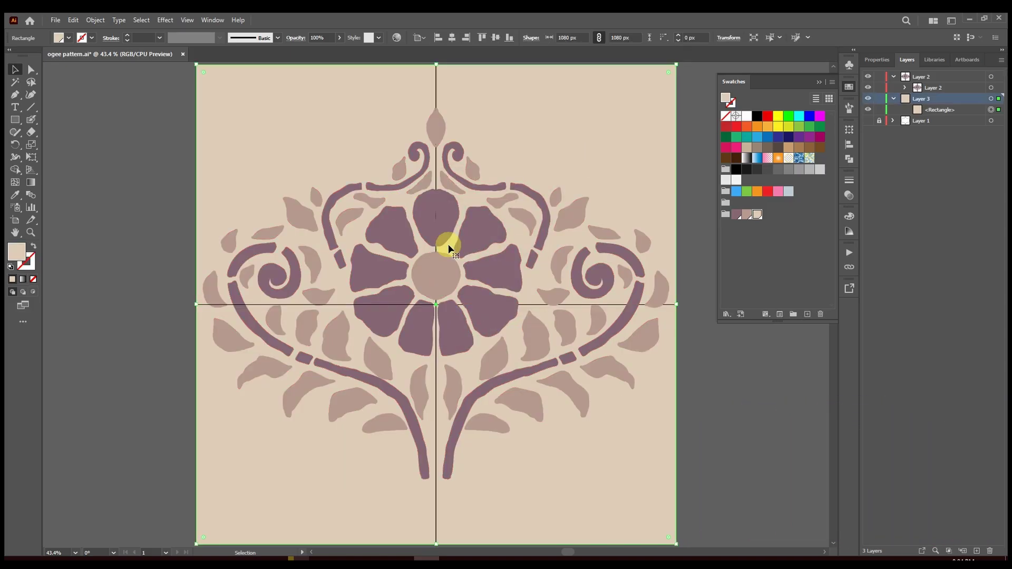
click(436, 81)
click(905, 88)
click(918, 111)
click(917, 99)
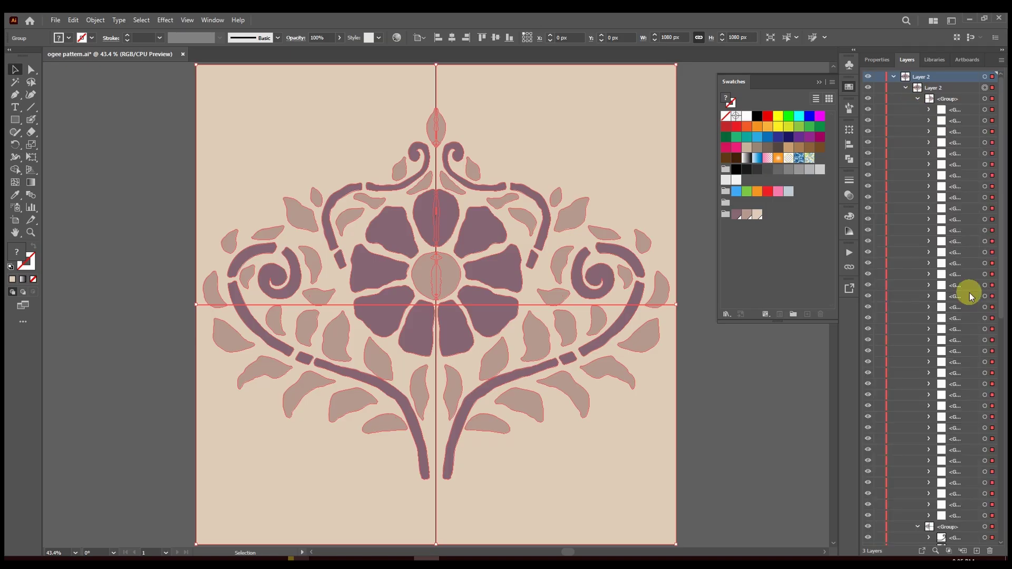
click(971, 518)
click(991, 551)
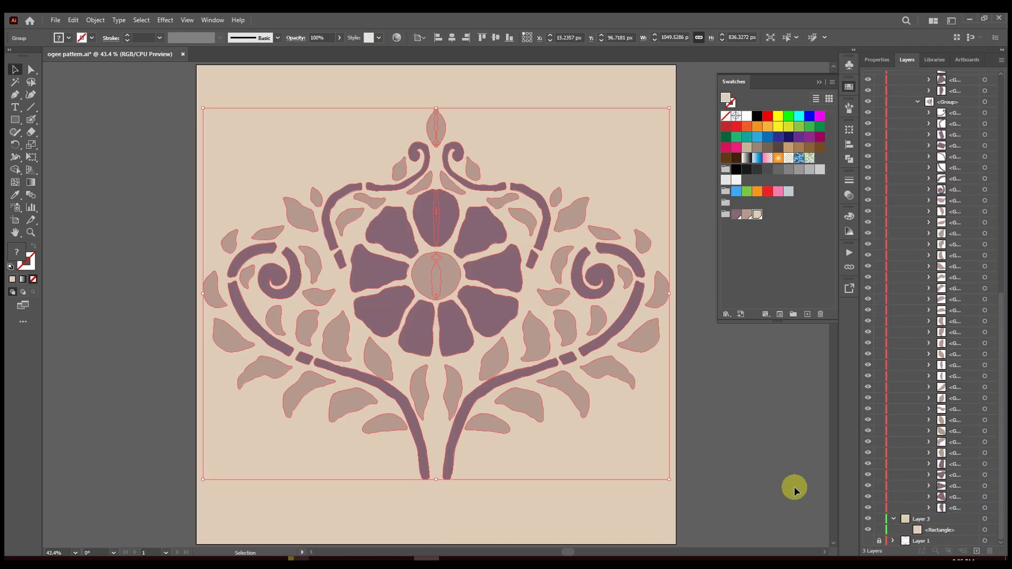
Step: Select everything on Layer 2 and combine the overlapping halves of the motif with the Pathfinder Merge operation
click(985, 77)
click(819, 81)
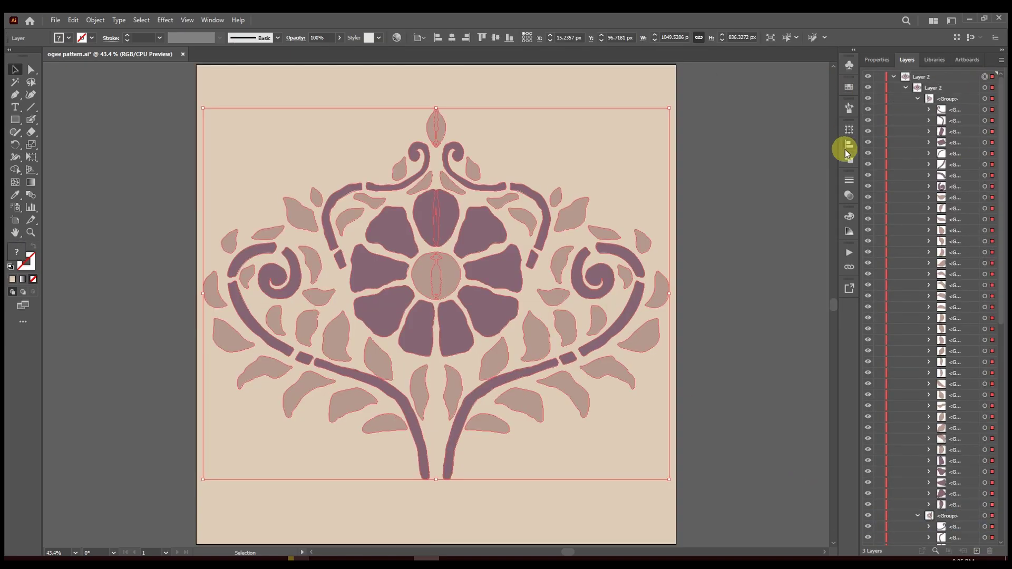
click(849, 160)
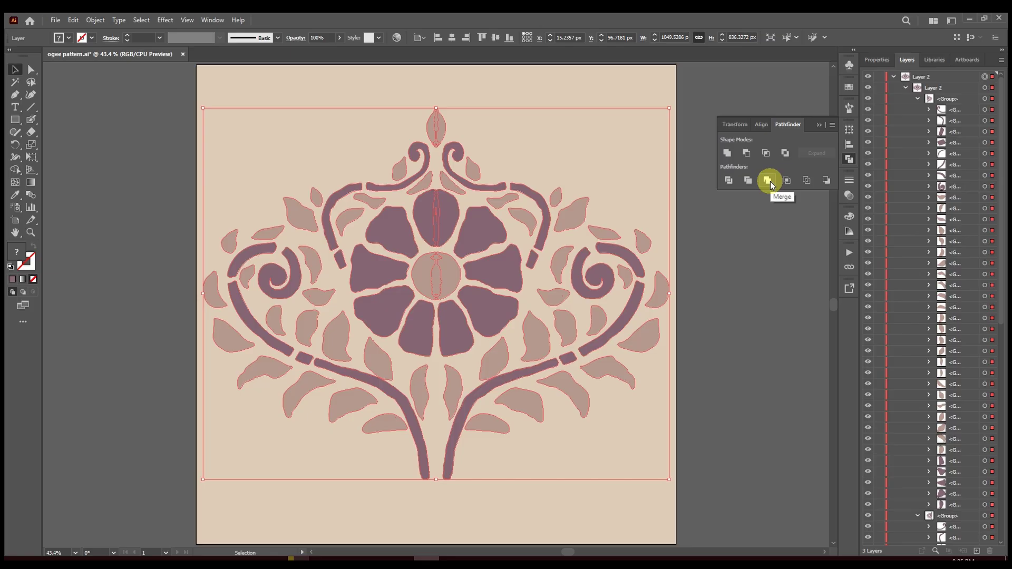
click(768, 180)
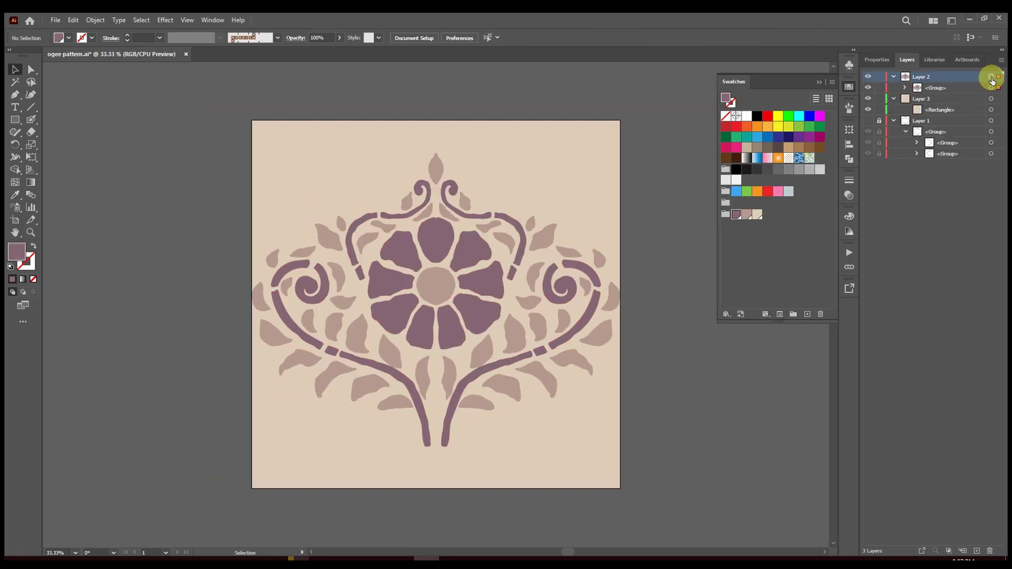
Step: Make a new pattern from all the merged motif artwork on Layer 2
click(991, 78)
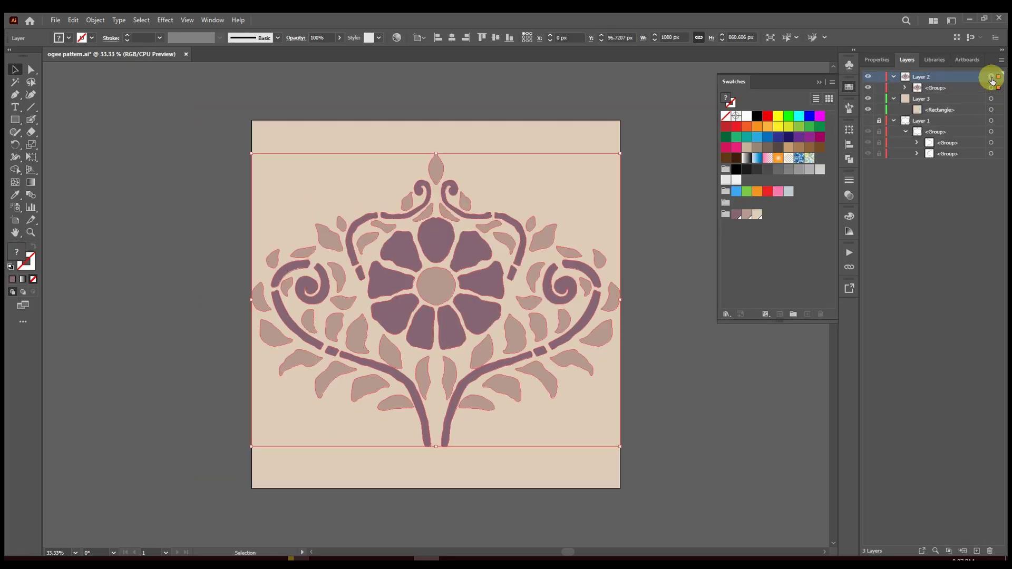
click(95, 20)
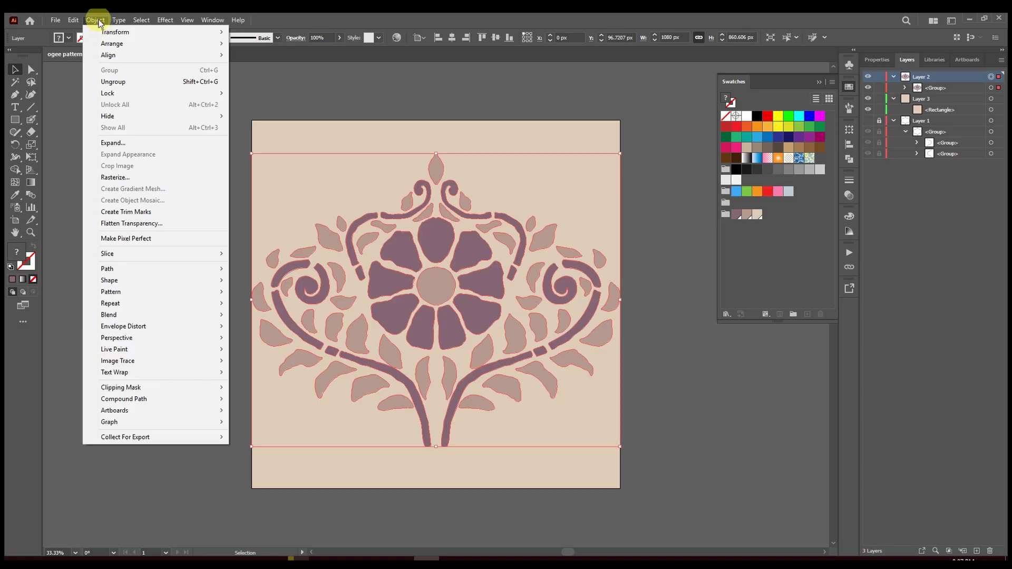
mouse_move(163, 291)
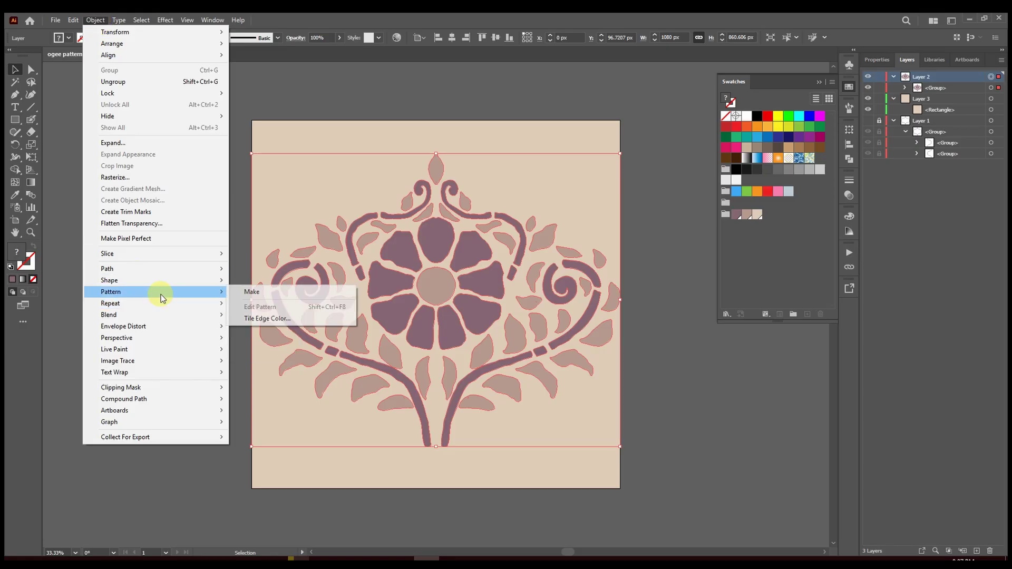
click(251, 292)
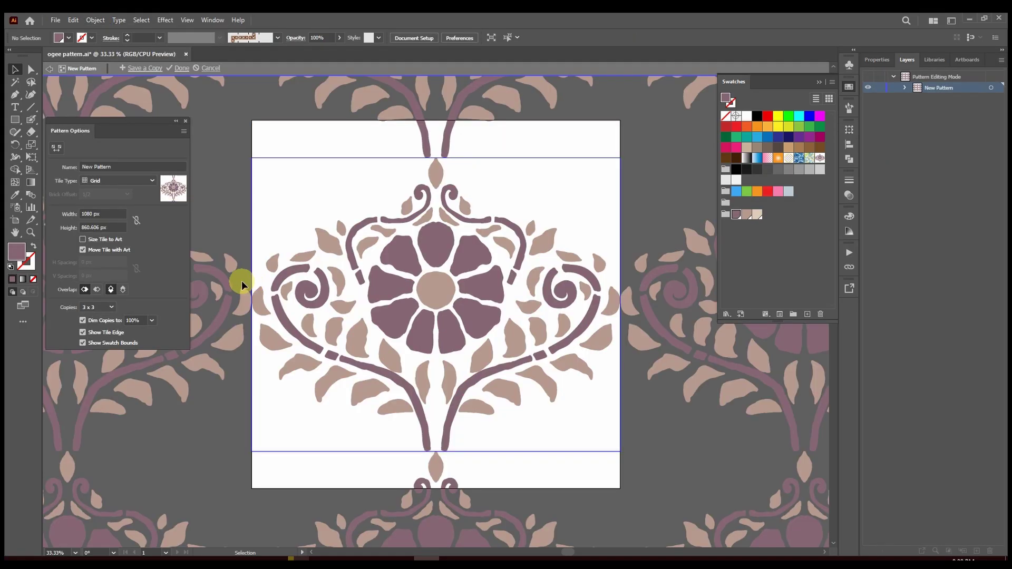
Step: Set the pattern's tile type to Brick by Row and its tile height to 550 px, and finish editing the pattern
key(ctrl+minus)
click(150, 181)
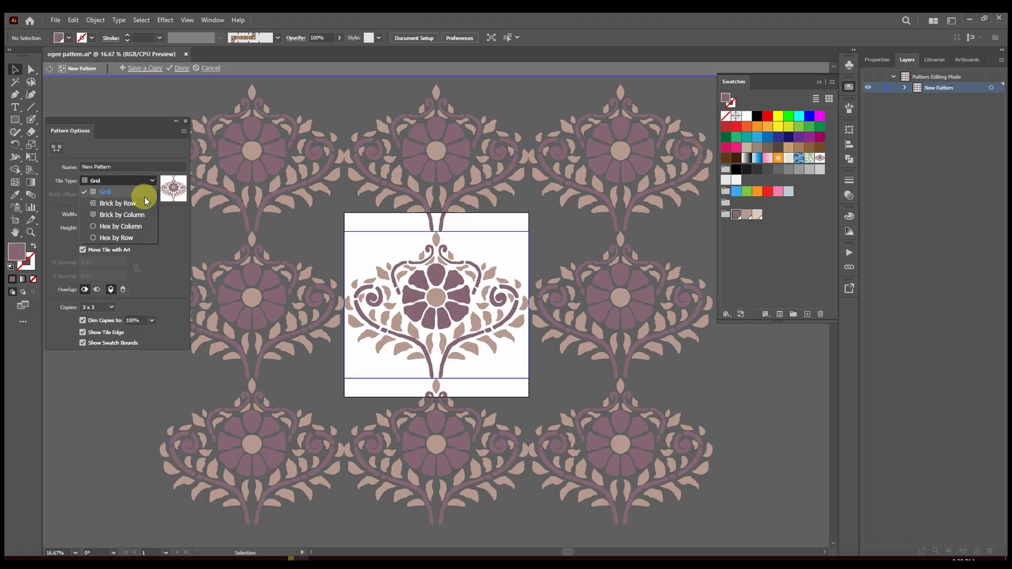
click(147, 203)
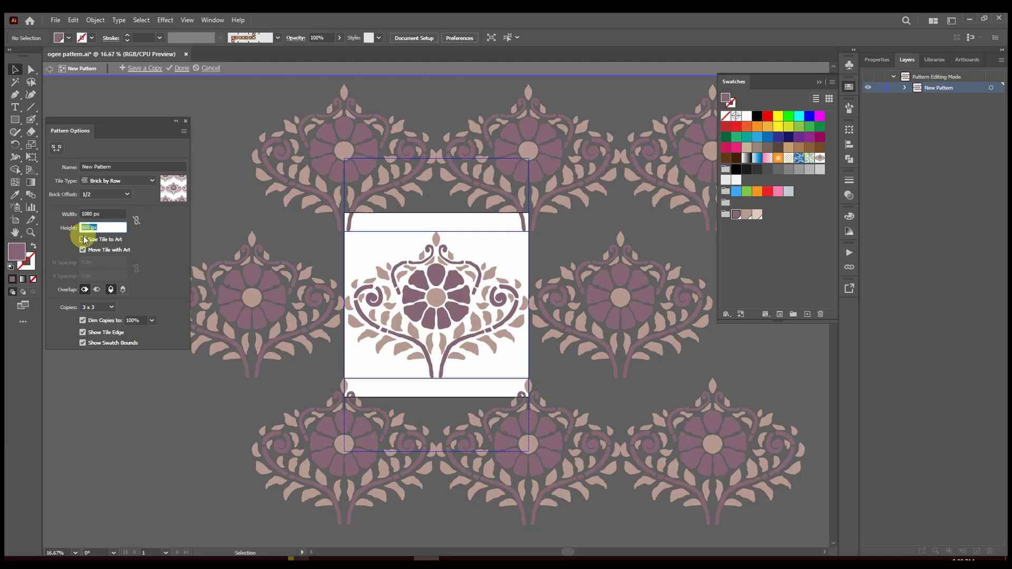
text(550)
key(Return)
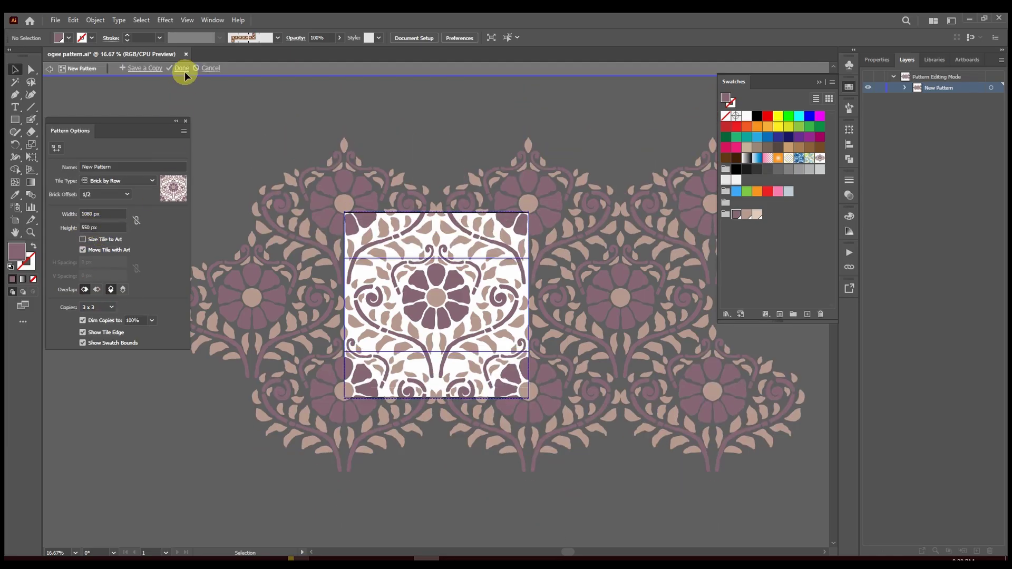
click(182, 69)
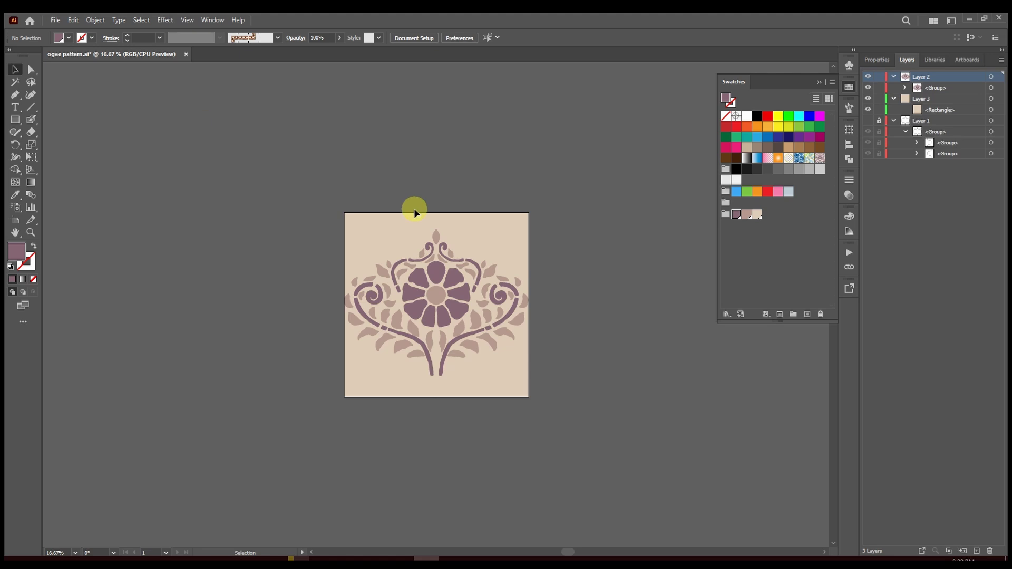
Step: Draw a rectangle about 2276 × 2123 px beside the artboard, fill it with the new pattern swatch, and move it closer to the artboard
drag(480, 179, 211, 161)
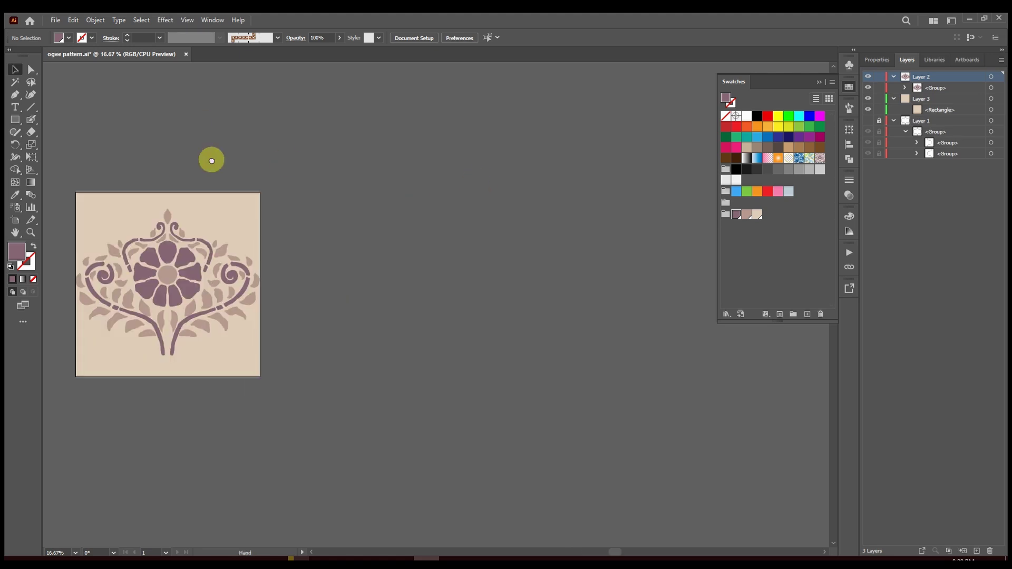
key(m)
mouse_move(327, 140)
mouse_down()
mouse_move(436, 323)
mouse_move(717, 501)
mouse_up()
click(820, 159)
key(v)
drag(633, 210, 583, 203)
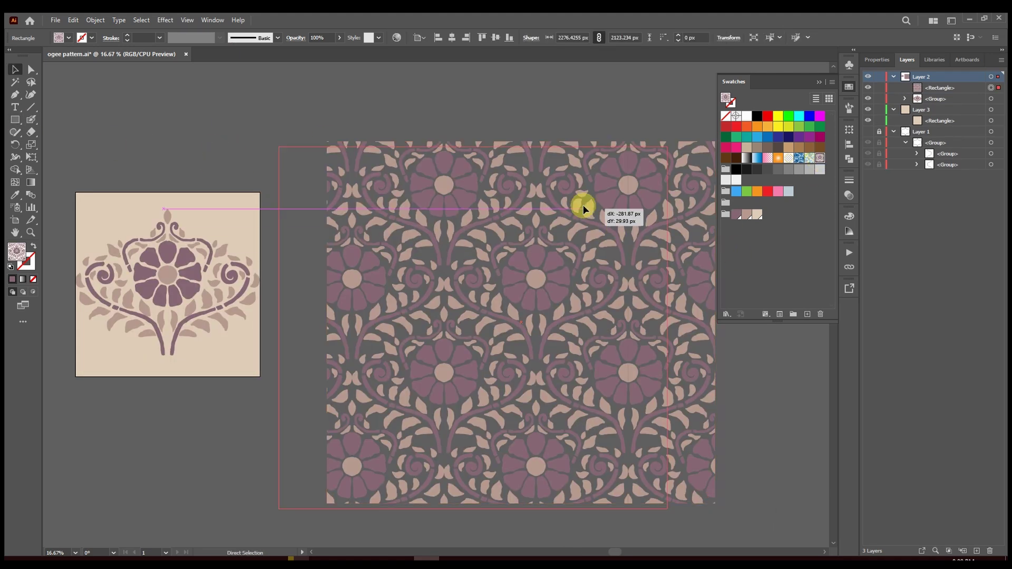
Step: Paste a copy of the patterned rectangle directly behind it and fill the copy with the cream swatch
right_click(607, 216)
click(622, 236)
click(73, 20)
click(106, 102)
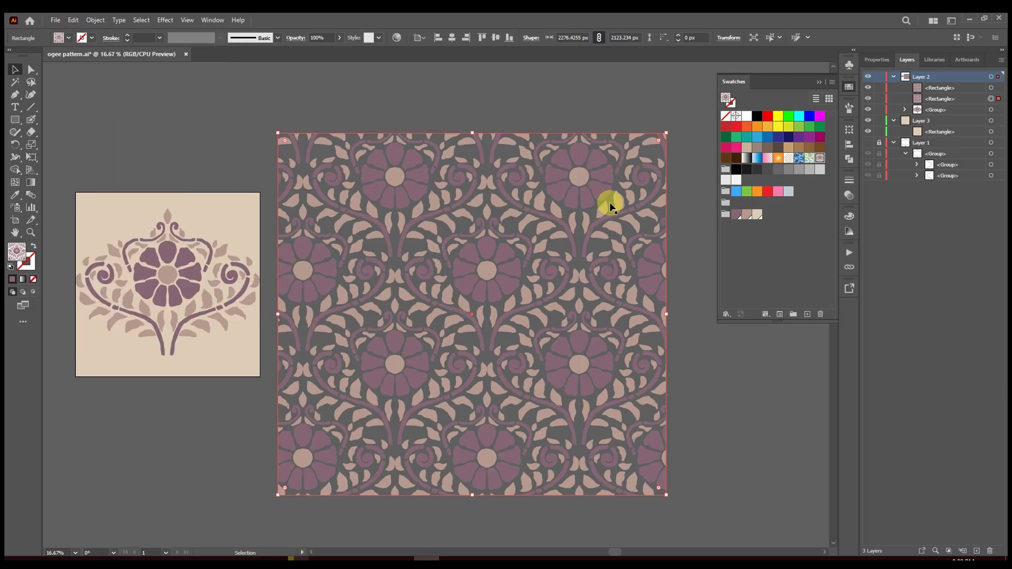
click(758, 214)
Step: Scale only the pattern inside the front rectangle uniformly to 50%, with Transform Objects off and Transform Patterns on
right_click(568, 263)
mouse_move(640, 490)
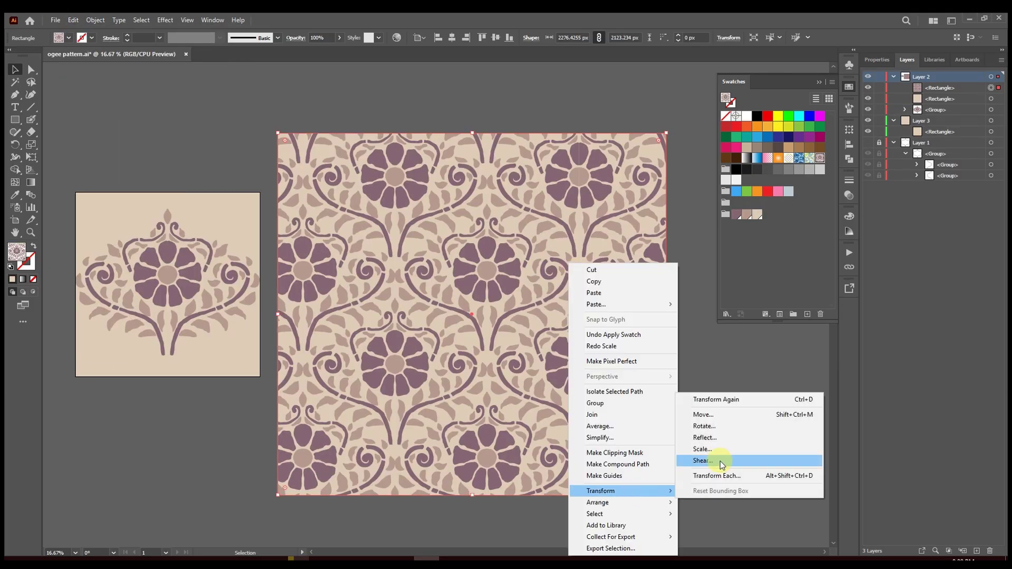
click(719, 461)
click(624, 274)
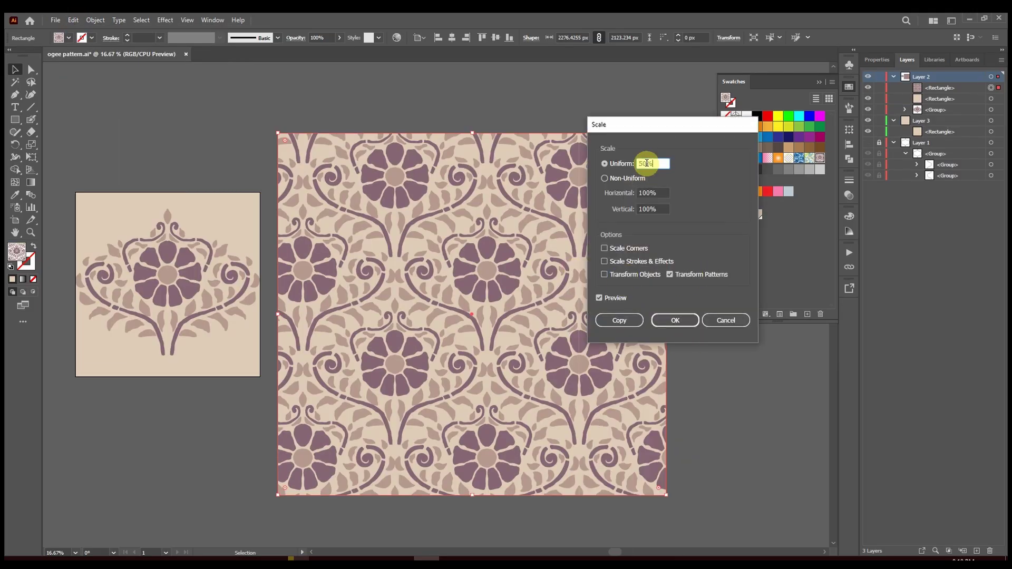
click(646, 162)
text(50%)
key(Return)
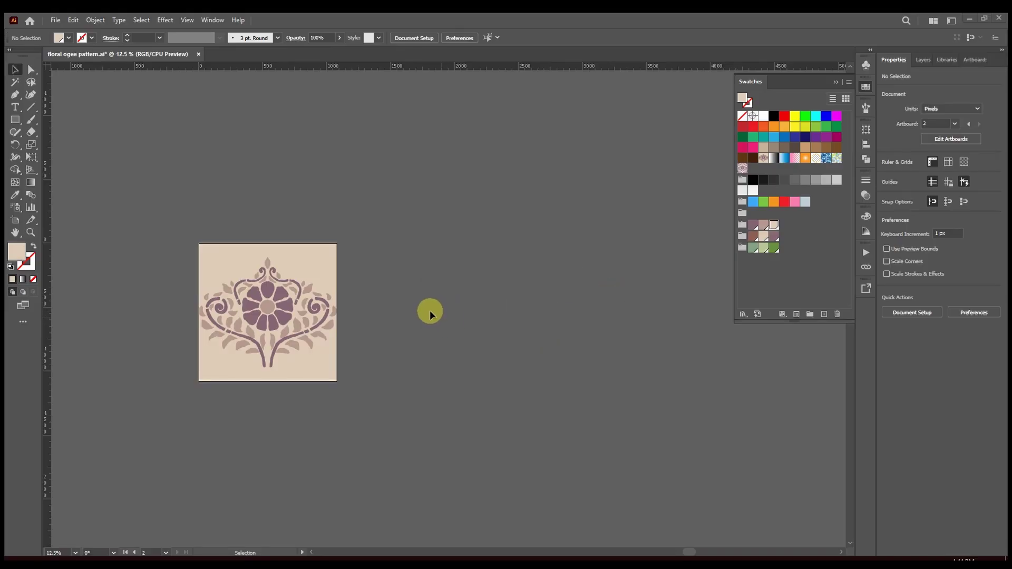
Step: Place four copies of the motif tile around the artboard's corners and position the upper-right copy at X 540 px, Y -540 px
click(271, 301)
drag(301, 264, 412, 360)
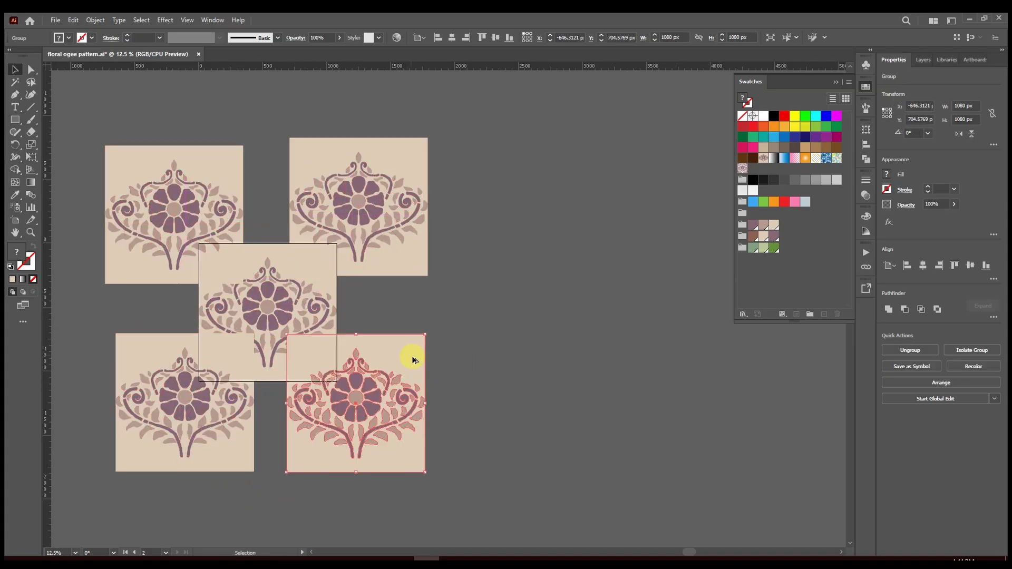
click(417, 156)
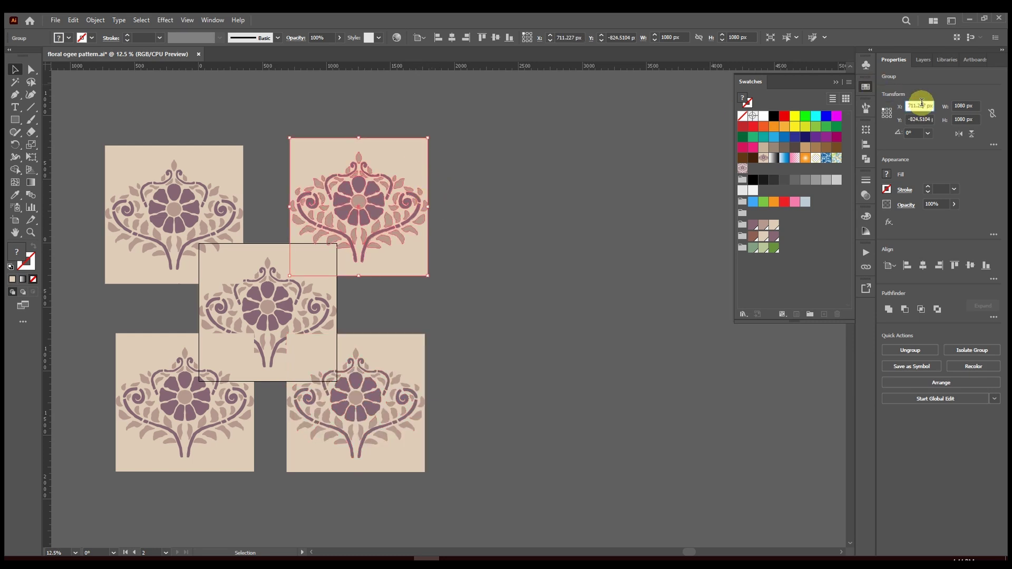
text(0)
click(921, 118)
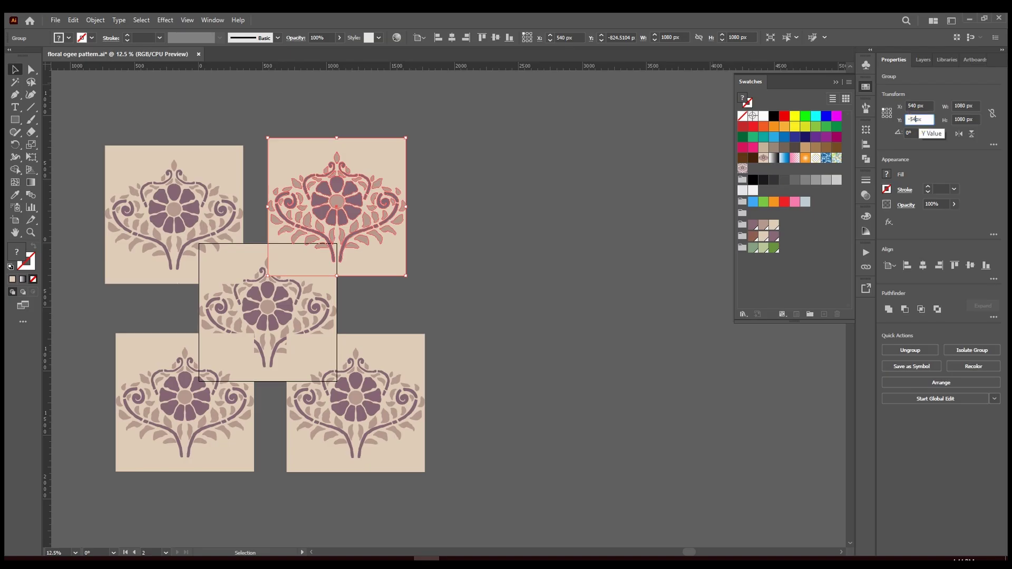
key(Return)
Step: Position the lower-right tile copy at X 540 px, Y 540 px
click(425, 373)
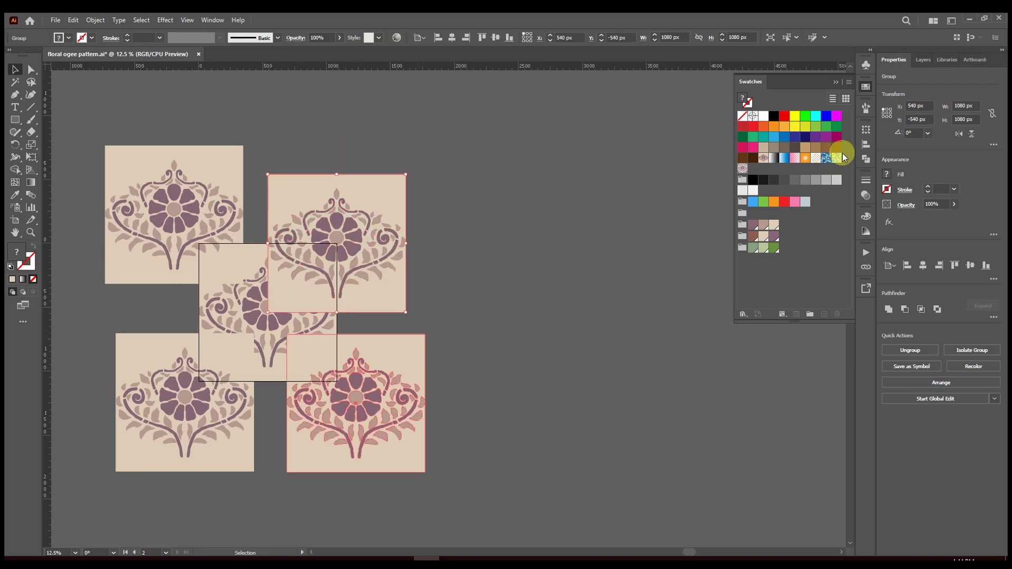
click(918, 119)
text(540)
key(Return)
Step: Position the lower-left tile copy at X -540 px, Y 540 px
click(157, 352)
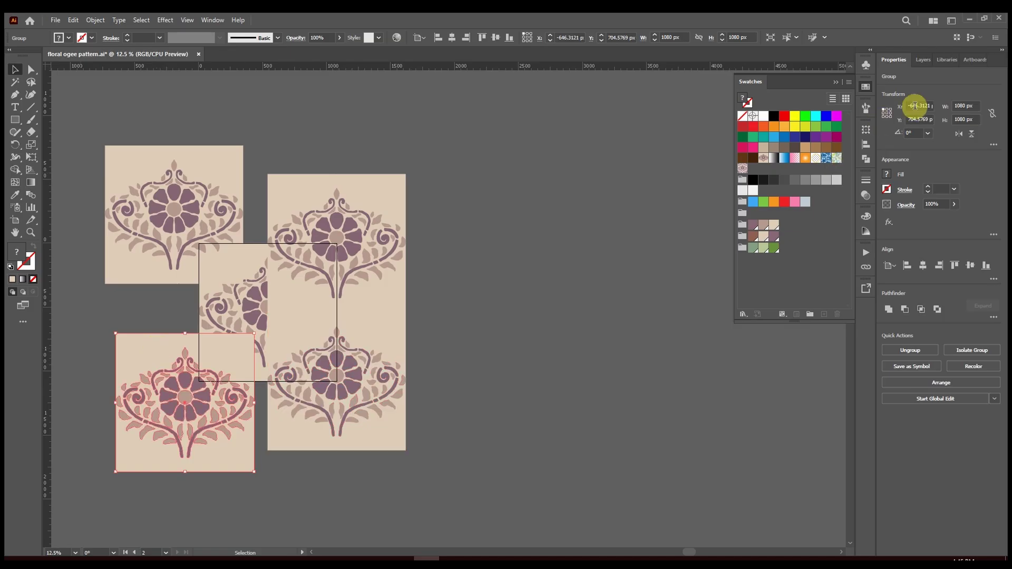
click(916, 106)
text(-540)
click(944, 126)
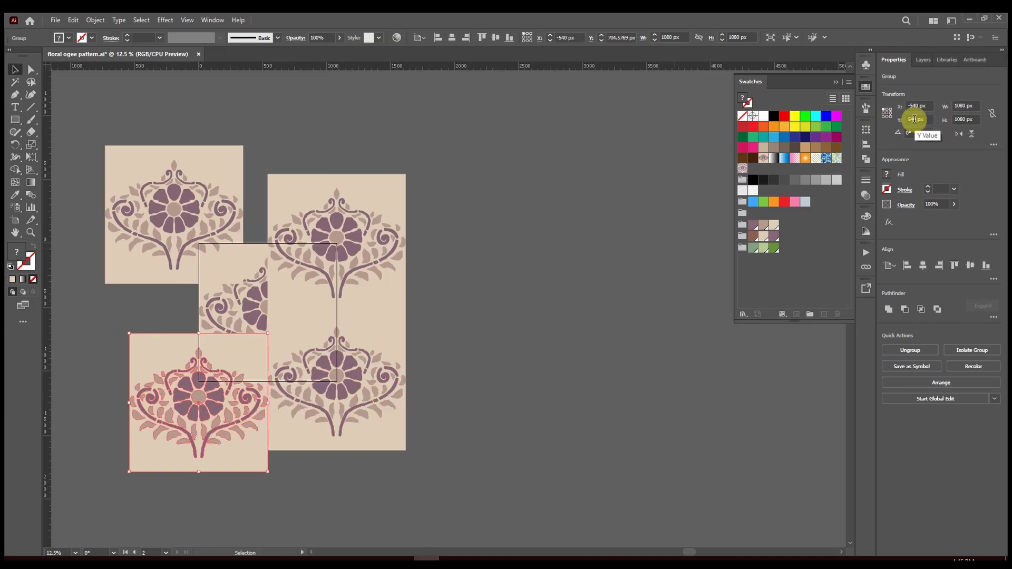
key(Return)
Step: Position the upper-left tile copy at X -540 px, Y -540 px
click(237, 174)
click(913, 108)
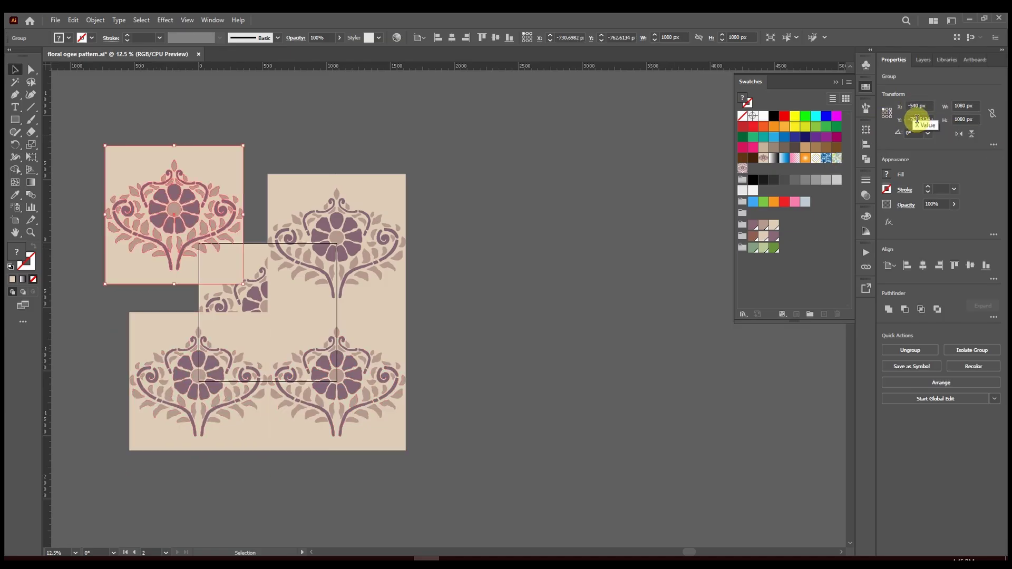
text(-540)
key(Return)
click(478, 304)
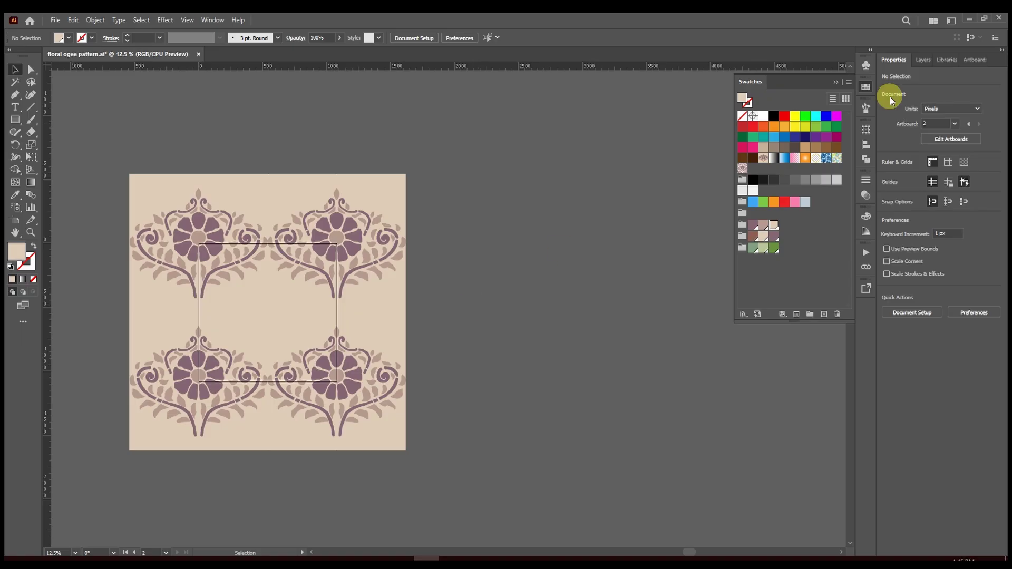
Step: Temporarily hide an overlapping copy, bring the central motif tile to the front of Layer 2, and show the hidden copy again
key(F7)
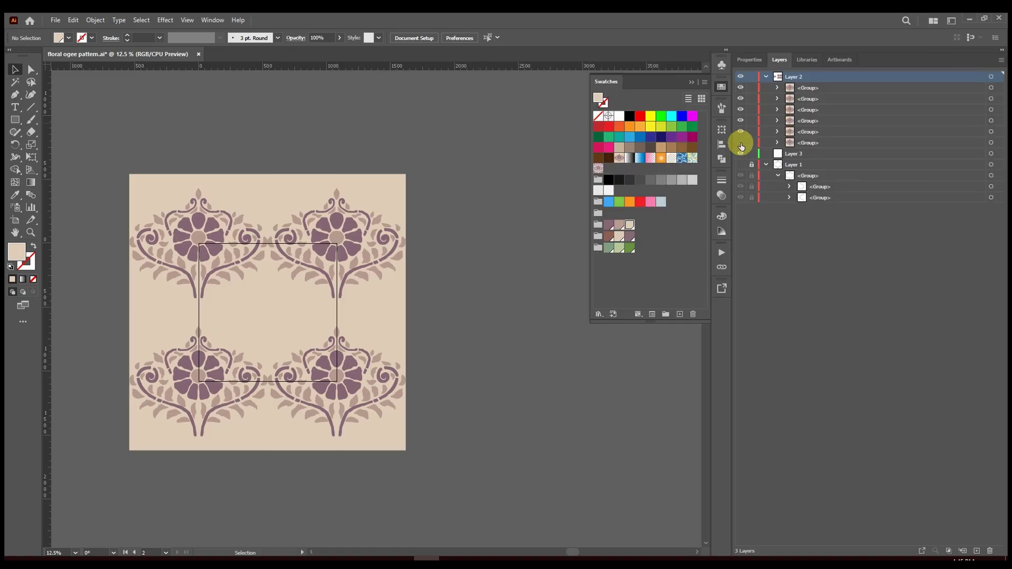
click(741, 110)
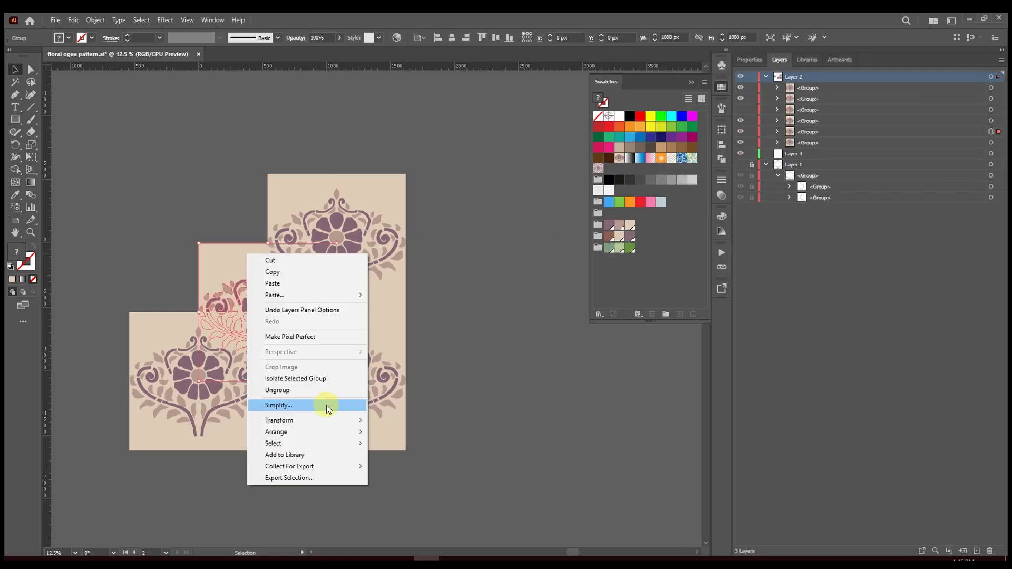
mouse_move(324, 431)
click(399, 434)
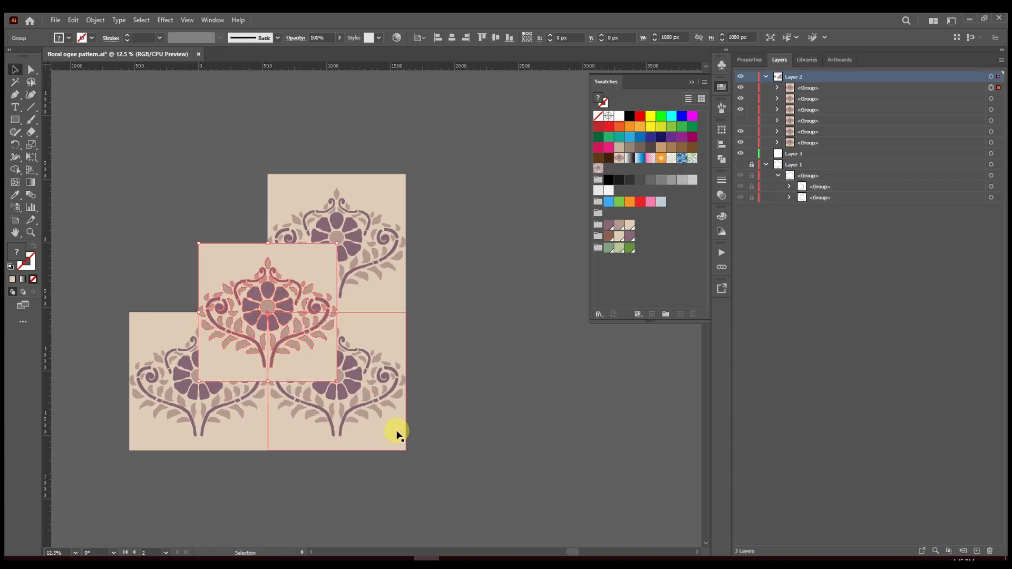
click(474, 301)
click(740, 110)
Step: Ungroup the central motif tile and delete its cream background square
click(321, 248)
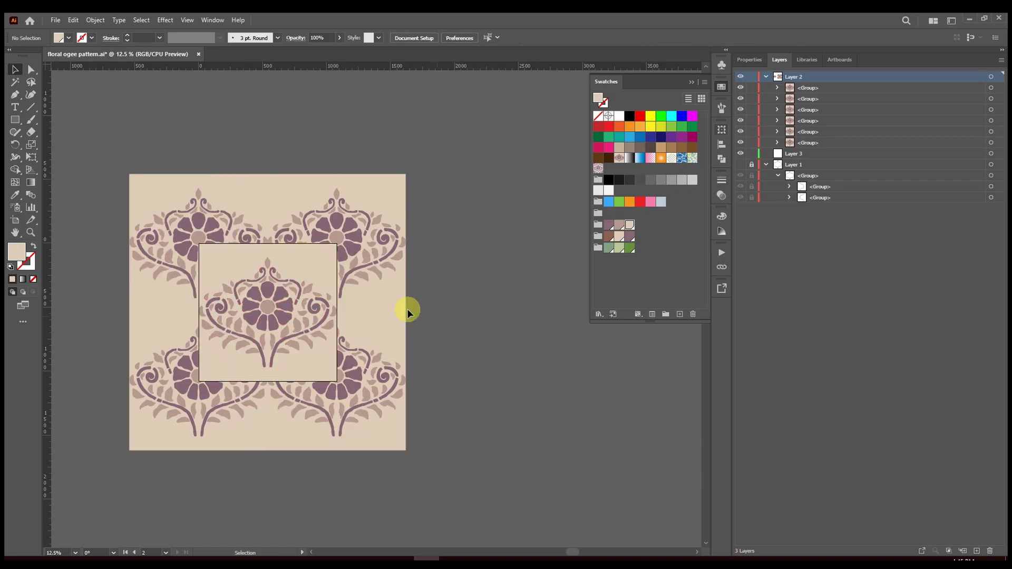
click(317, 274)
right_click(317, 274)
click(356, 412)
click(321, 265)
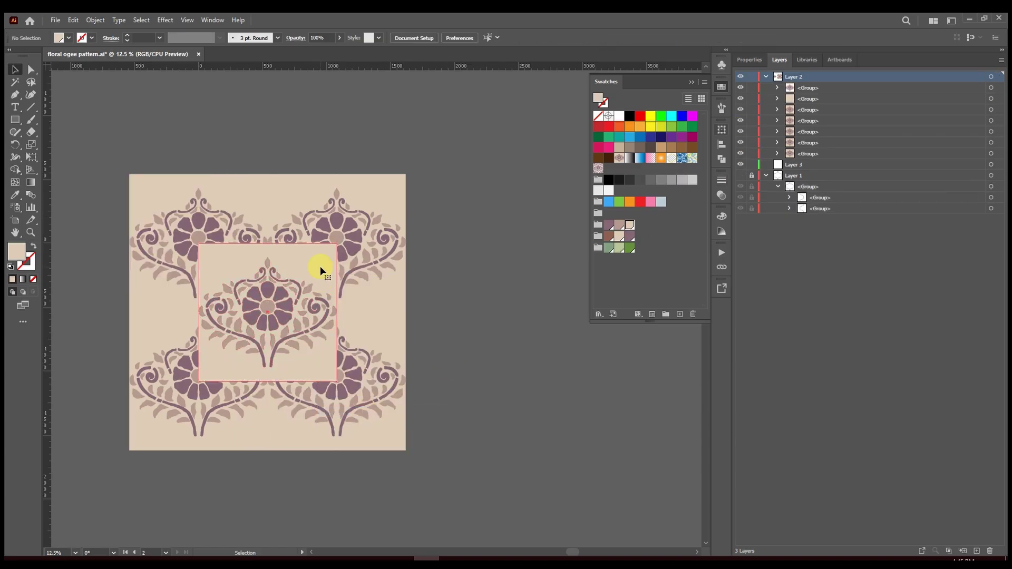
key(Delete)
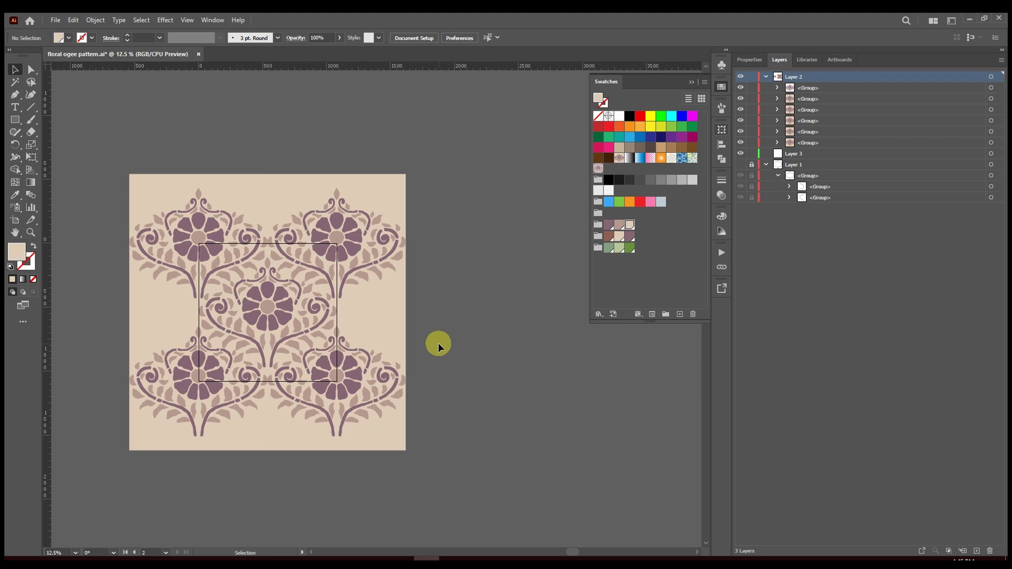
Step: Create a 1080 × 1080 px rectangle beside the artwork
key(m)
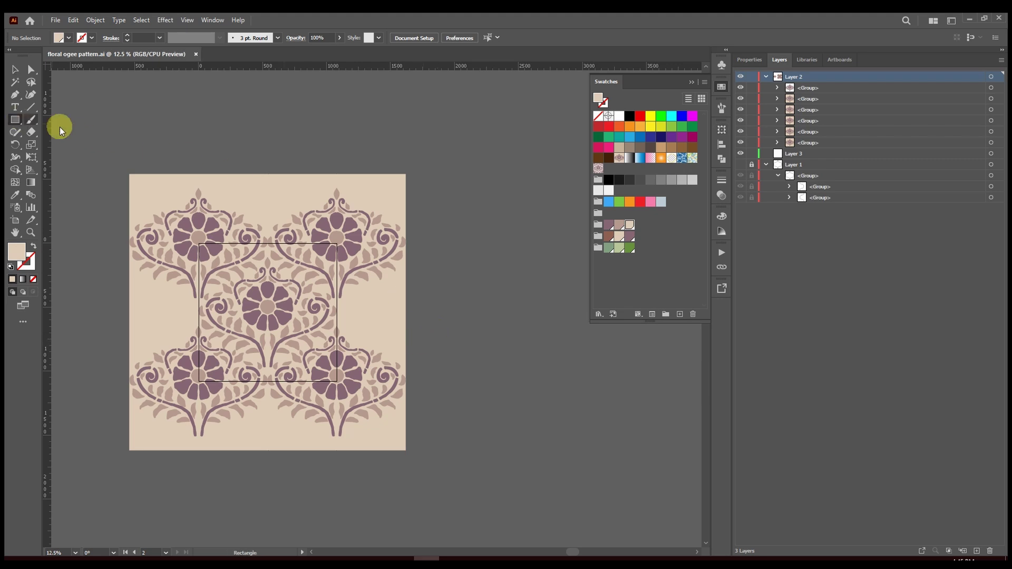
click(468, 333)
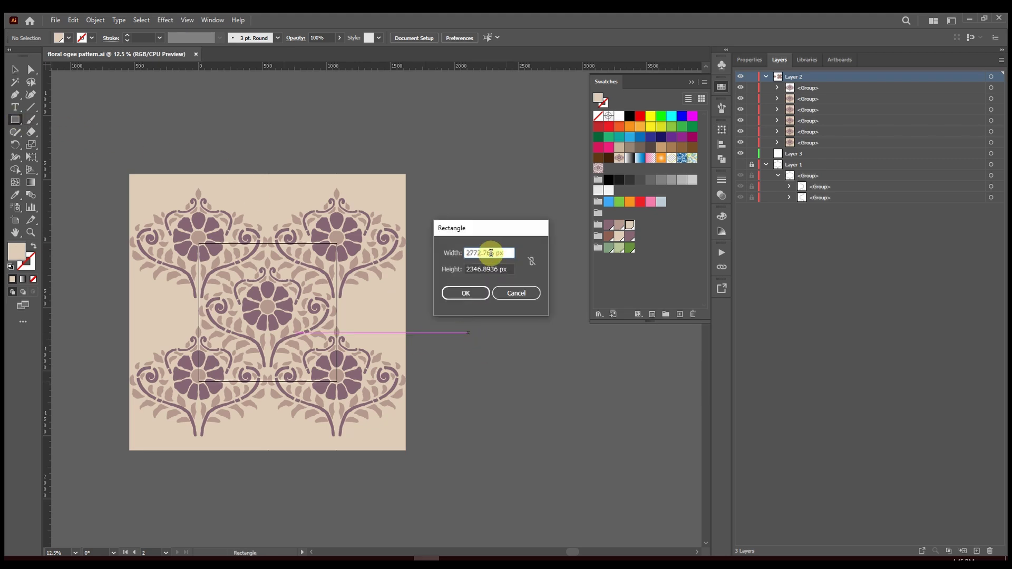
text(1080)
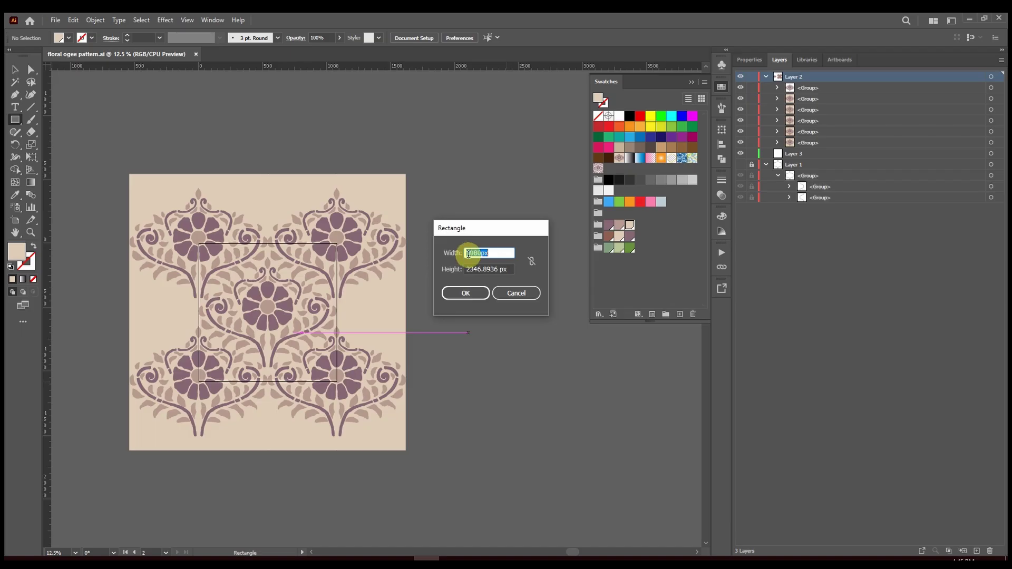
double_click(506, 269)
text(1080)
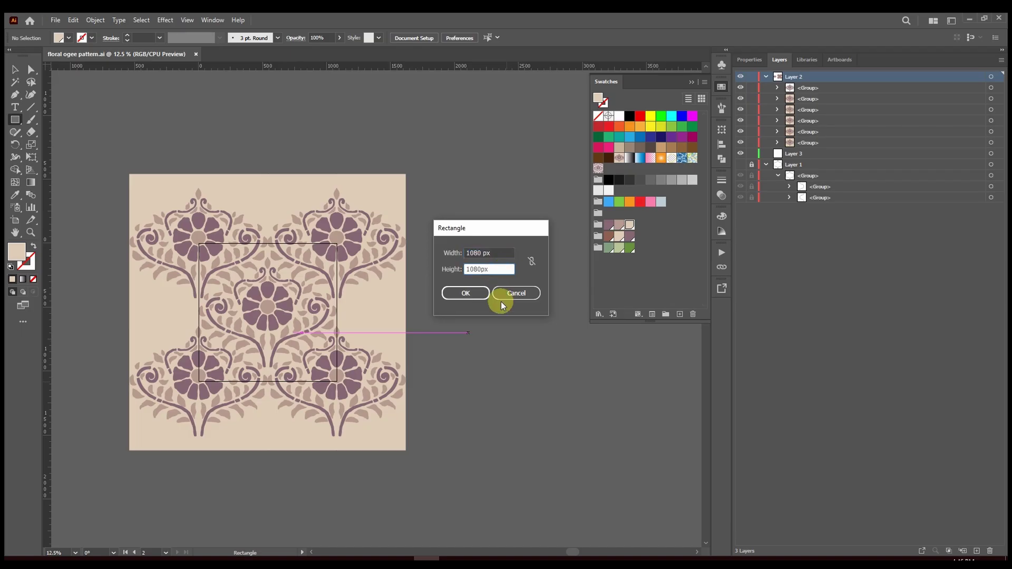
click(479, 294)
Step: Move the rectangle over the artboard and center it there both vertically and horizontally
key(v)
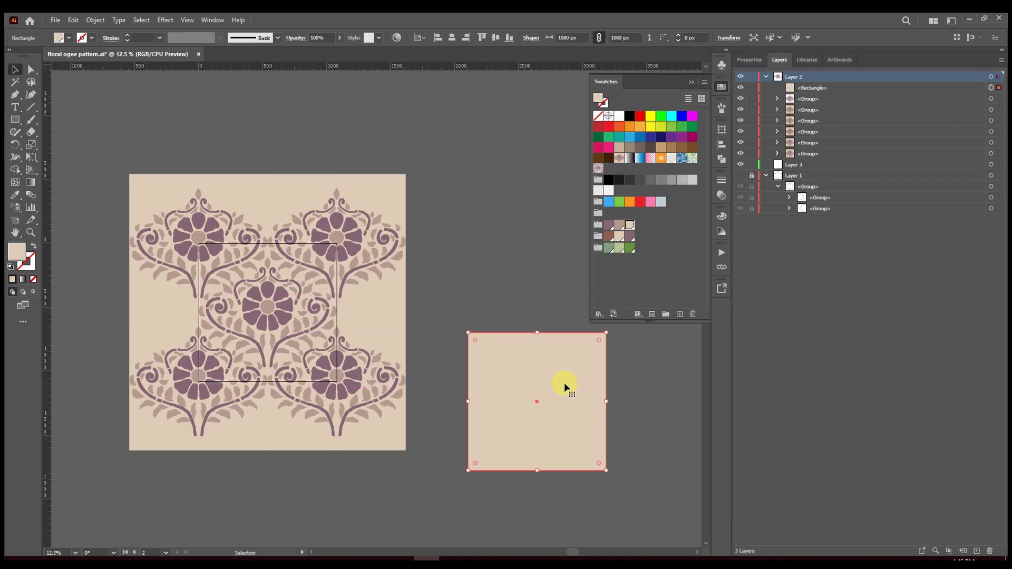
drag(606, 404, 359, 305)
click(494, 37)
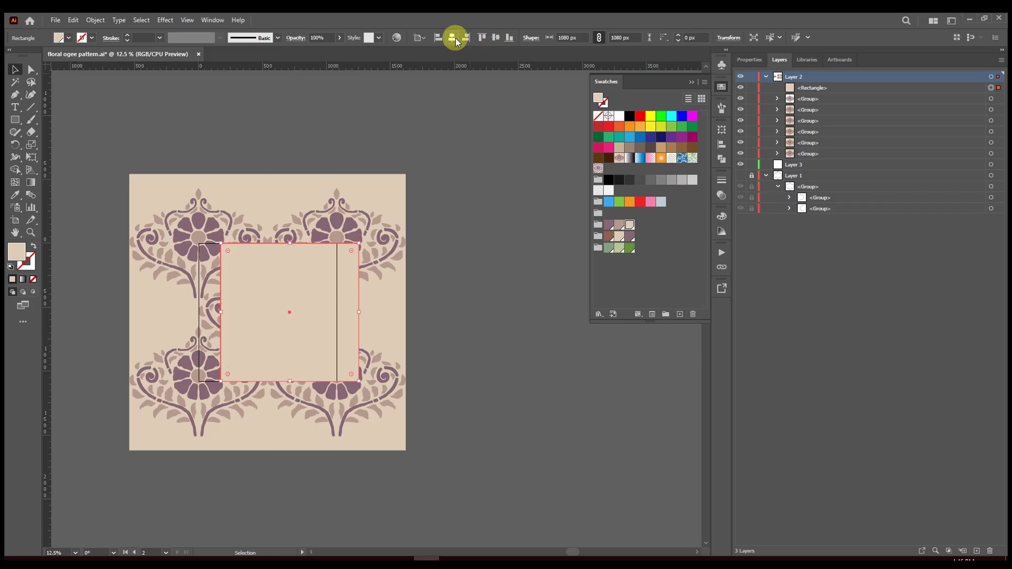
click(453, 38)
click(477, 209)
Step: Select the rectangle together with the motif tiles and make a clipping mask that crops them to the artboard
key(ctrl+a)
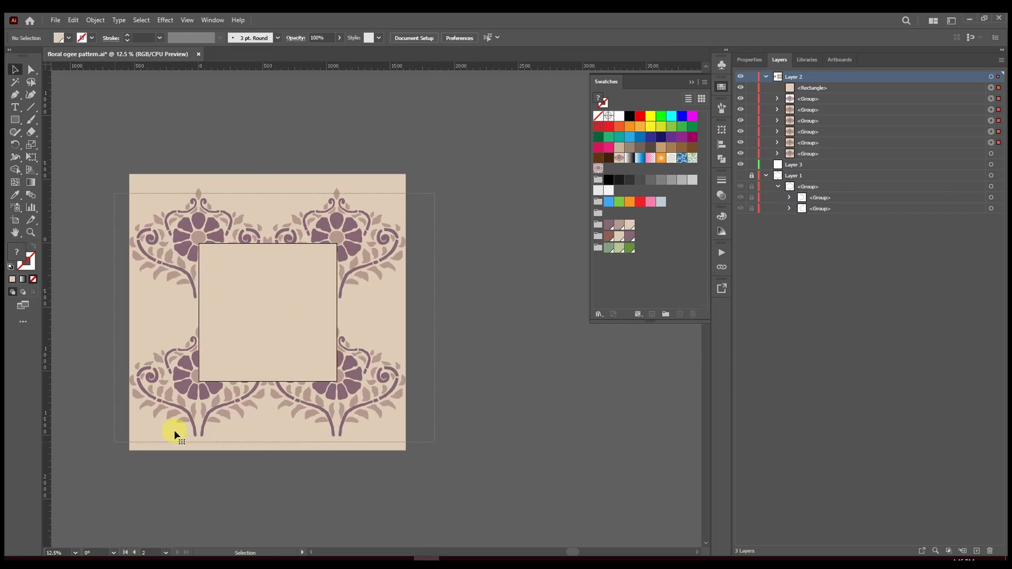
right_click(284, 293)
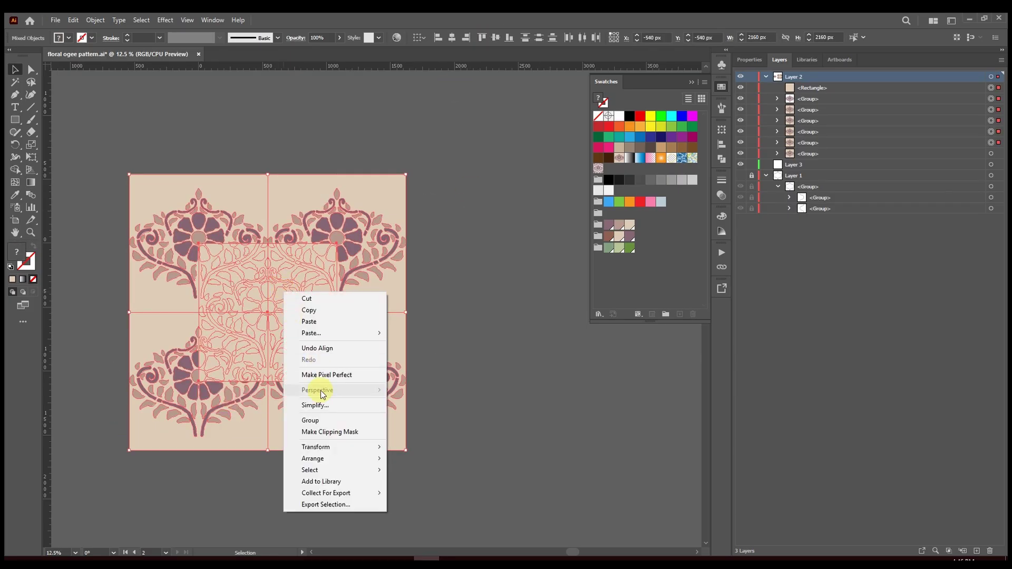
click(328, 432)
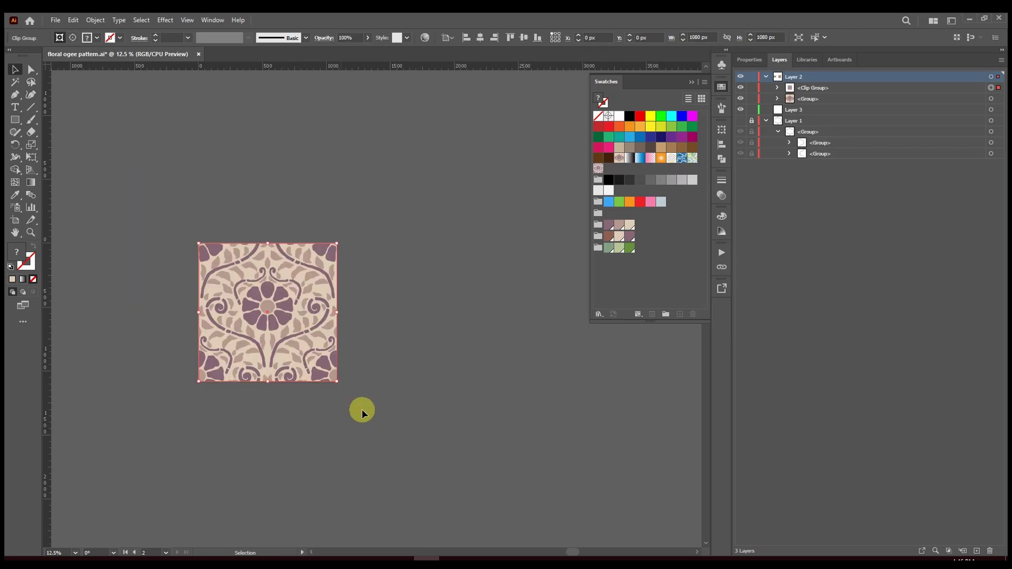
click(349, 294)
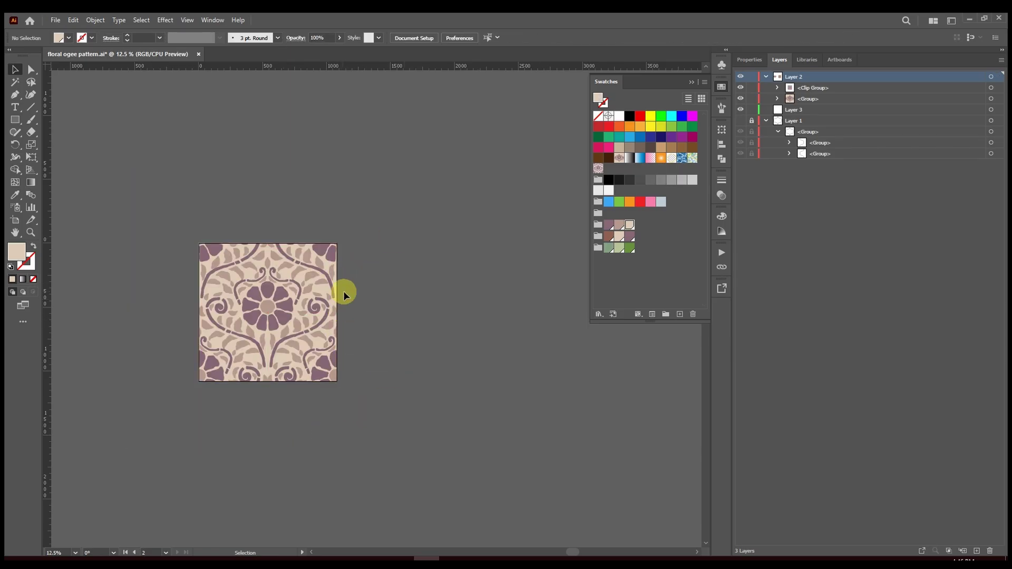
Step: Apply the Pathfinder Merge operation to the clipped tile
drag(141, 426, 141, 426)
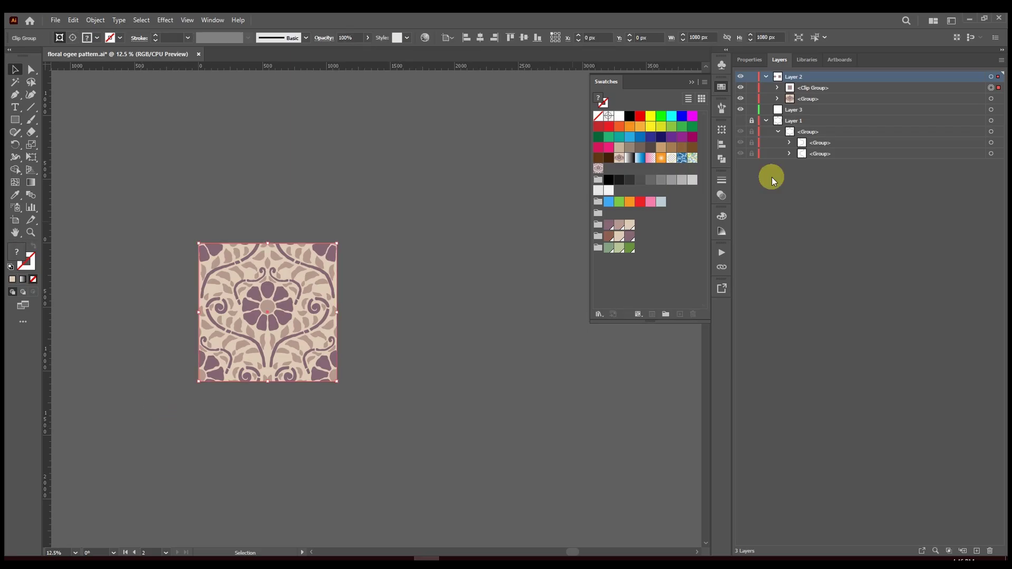
click(723, 159)
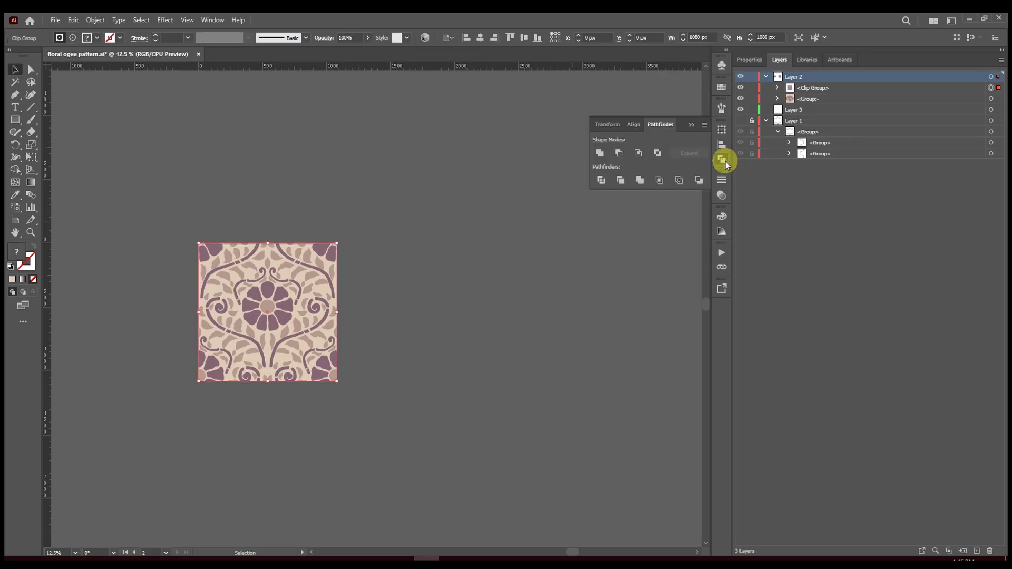
click(638, 183)
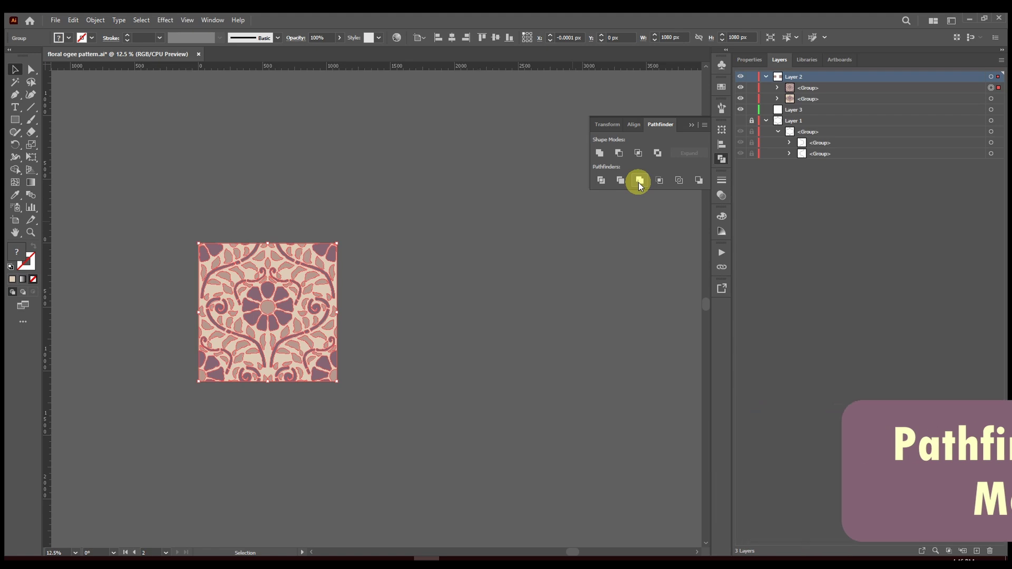
Step: Make a new pattern from the merged tile, name it "ogee pattern", and finish editing the pattern
click(95, 20)
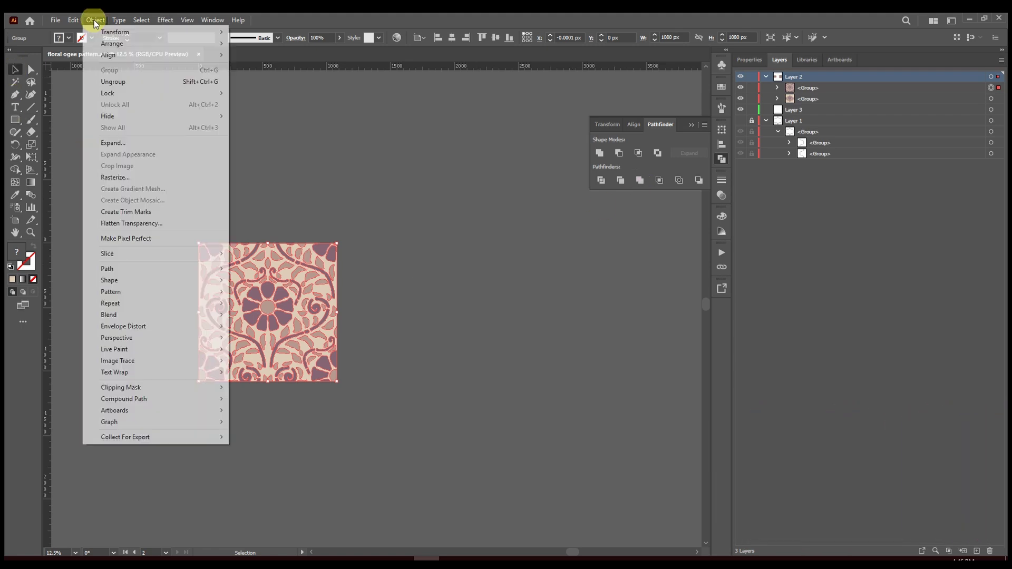
mouse_move(166, 299)
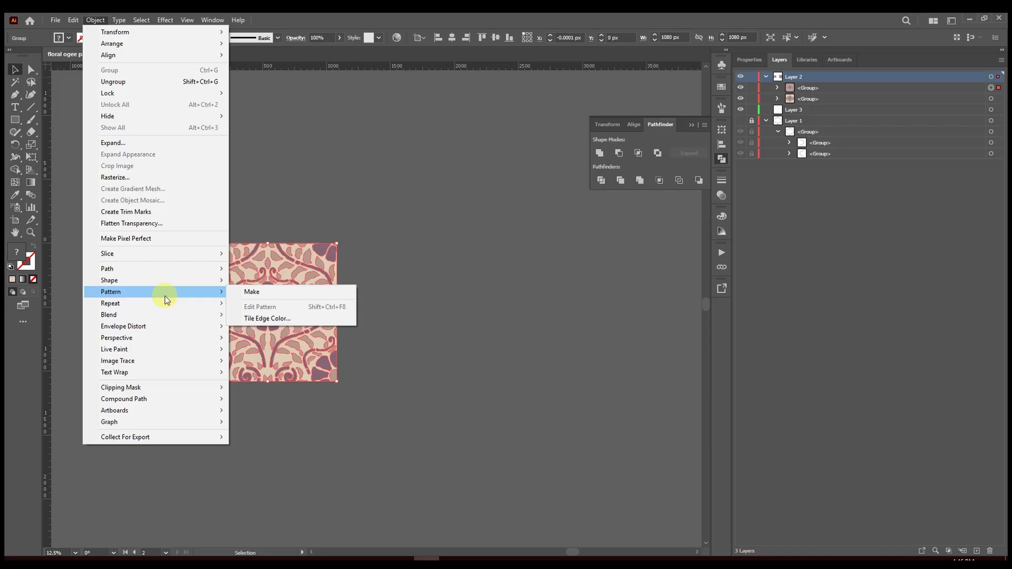
click(246, 292)
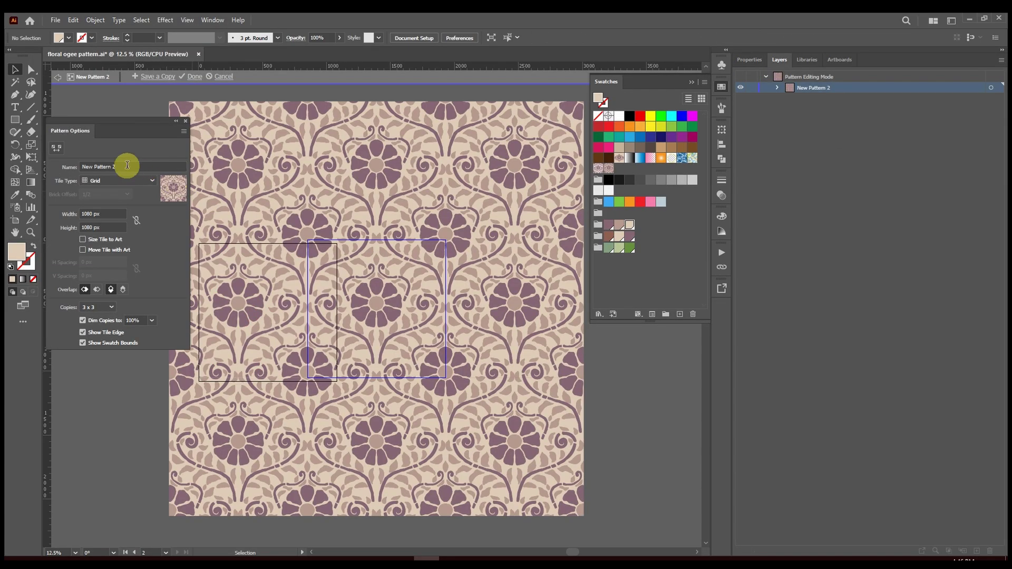
click(131, 168)
text(ogee)
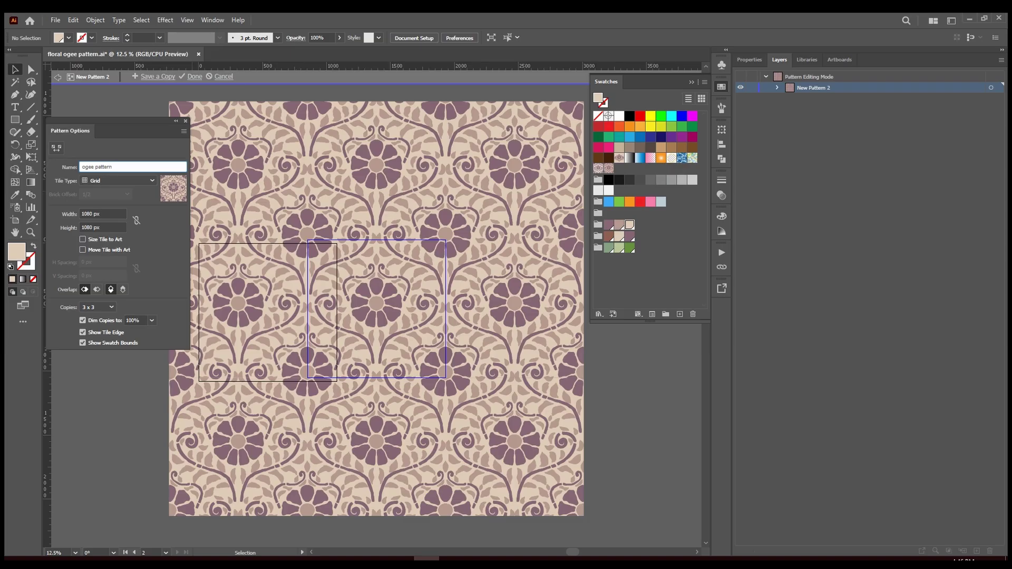
key(Return)
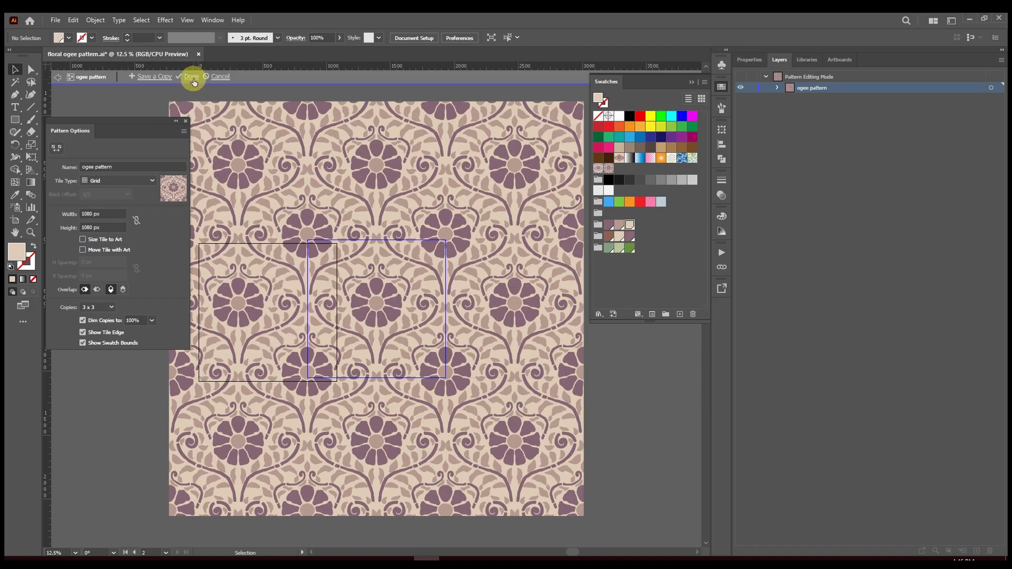
click(191, 78)
Step: Draw a large rectangle covering the artboard and its surroundings and fill it with the ogee pattern swatch
key(m)
drag(105, 113, 564, 516)
click(610, 167)
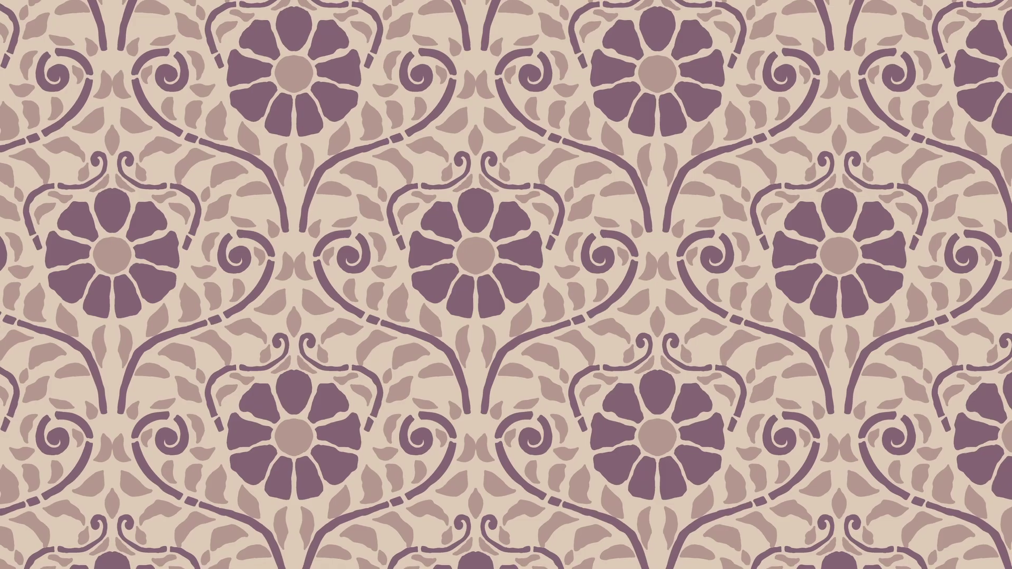